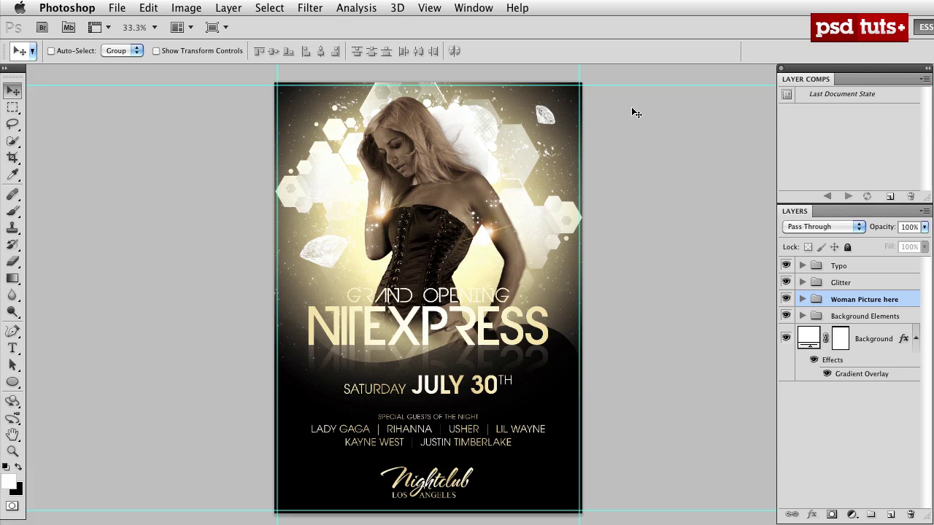
Switch to InDesign and page through the flyer color variations in the Nitexpress Sample document up to page 6.
key("super+Tab")
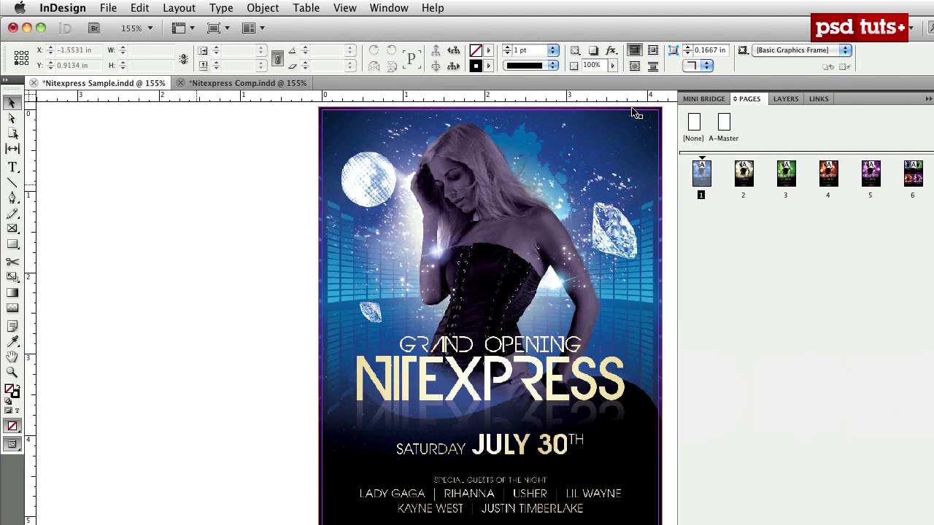
key("super+Tab")
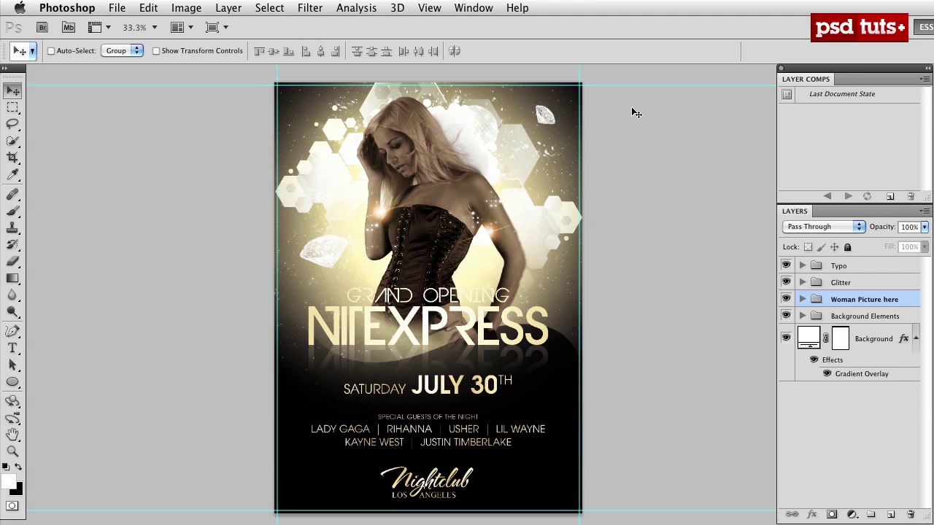
key("super+Tab")
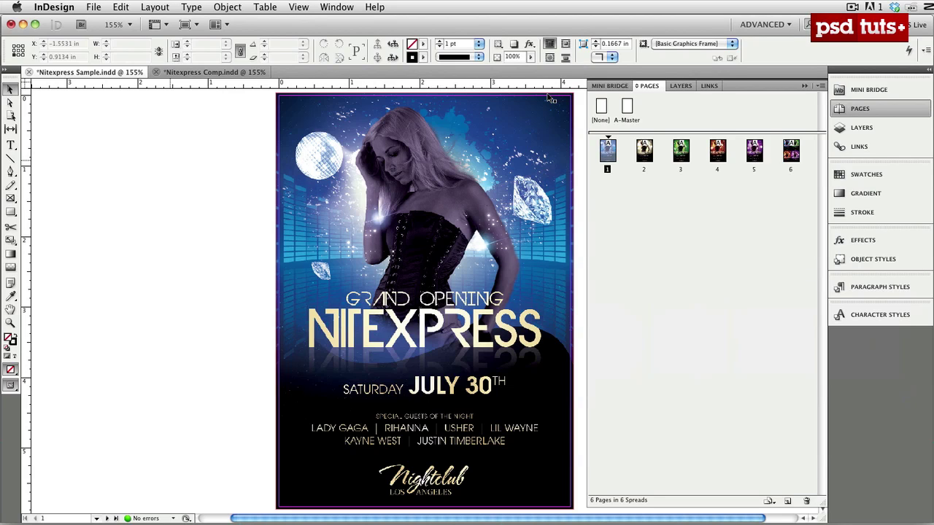
key("shift+Page_Down")
key("shift+Page_Down")
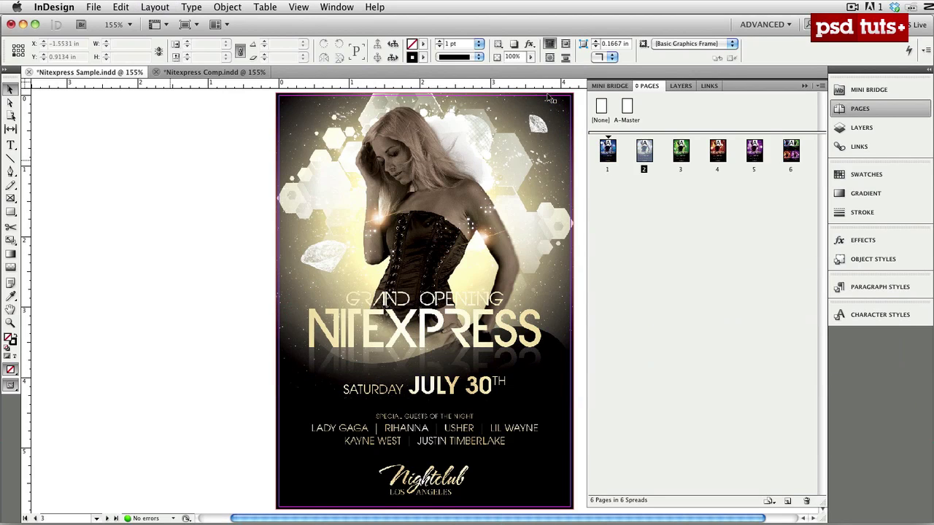
key("shift+Page_Down")
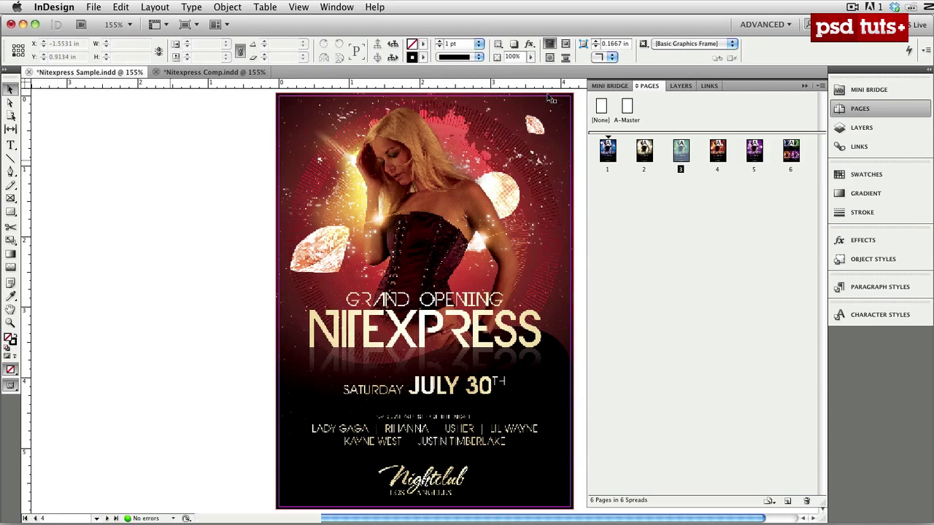
key("shift+Page_Down")
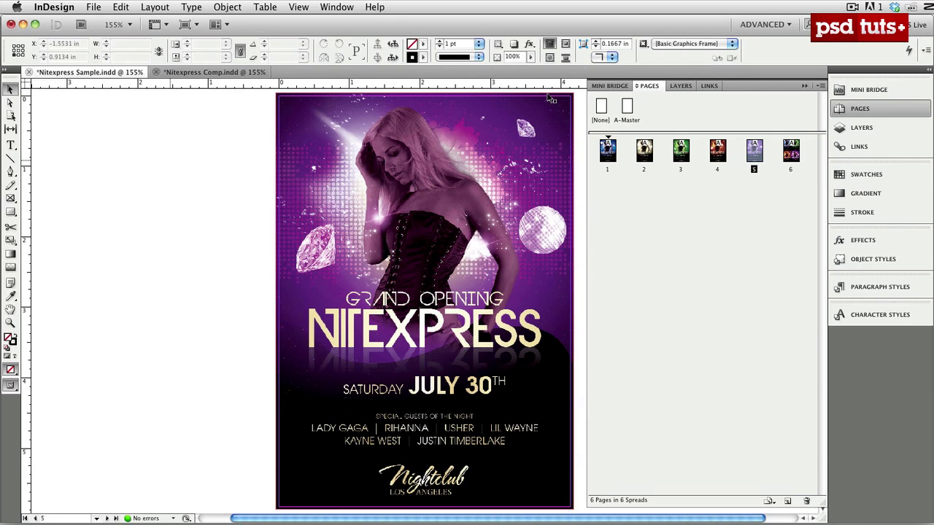
key("shift+Page_Down")
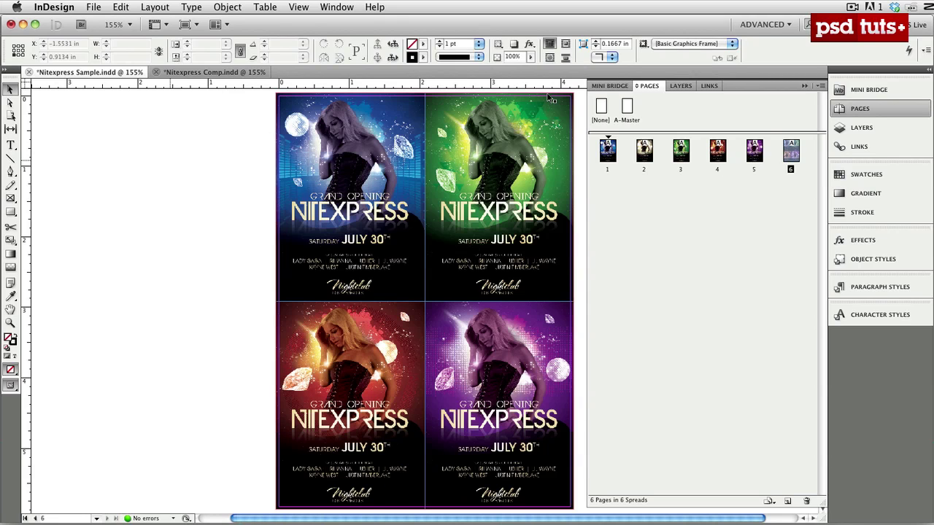
View the document's linked PSD files, check the violet flyer's link on page 5, and page back to the gold flyer on page 2.
left_click(708, 86)
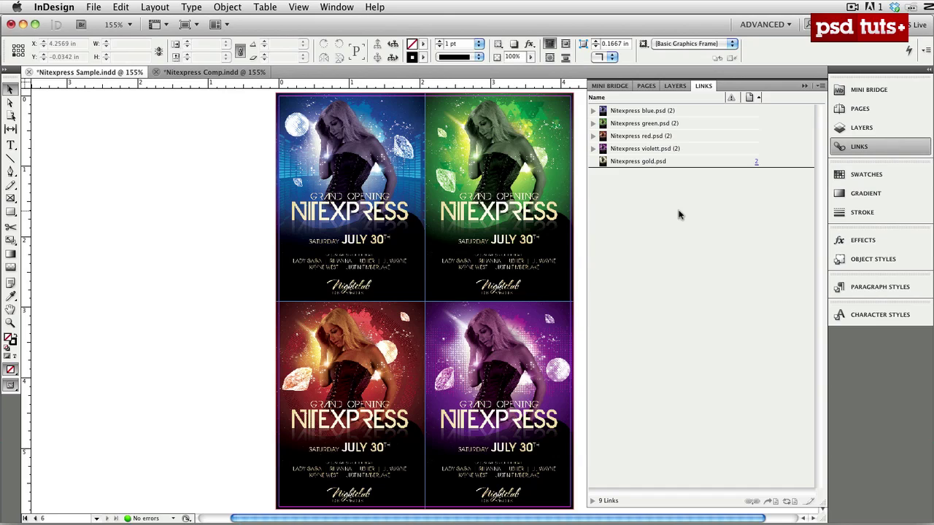
key("shift+Page_Up")
left_click(424, 301)
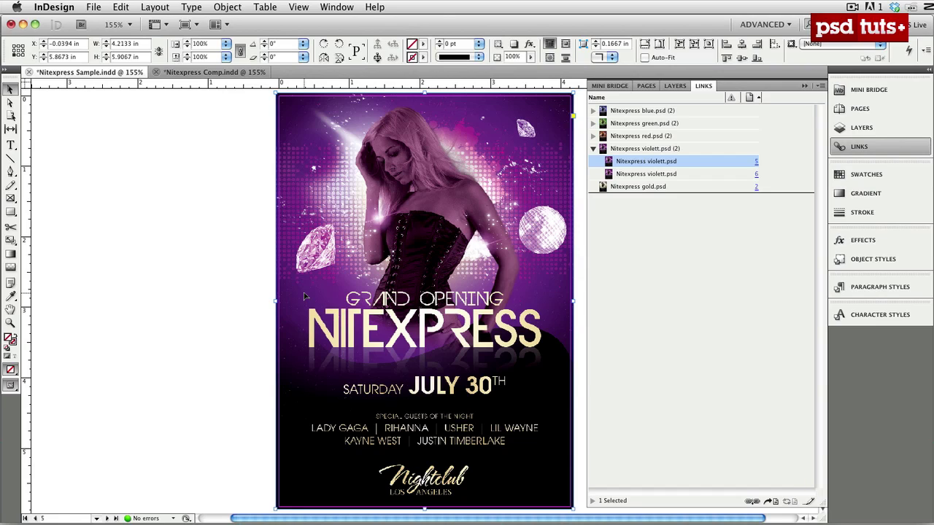
key("shift+Page_Up")
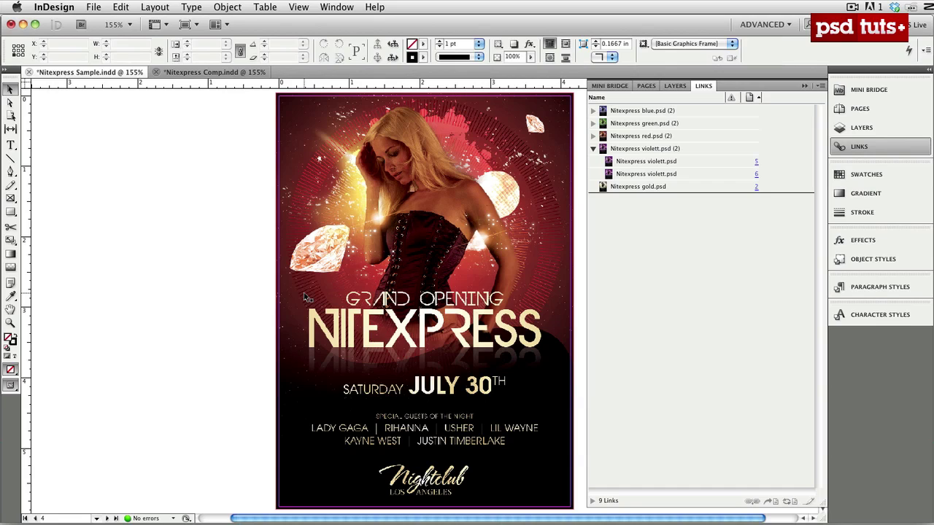
key("shift+Page_Up")
key("shift+Page_Up")
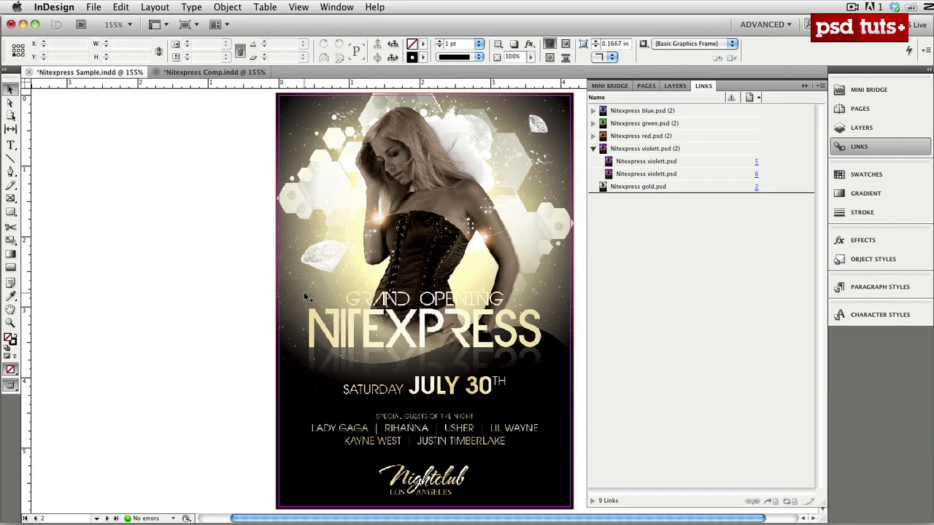
Switch to Photoshop and preview the Blue, Red, Green and Violet layer comps, finishing on Red.
key("super+Tab")
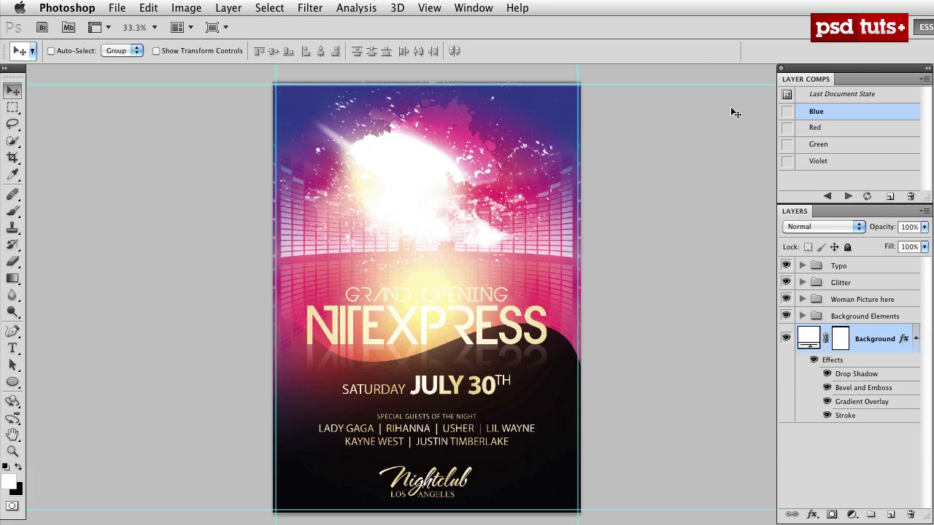
left_click(787, 113)
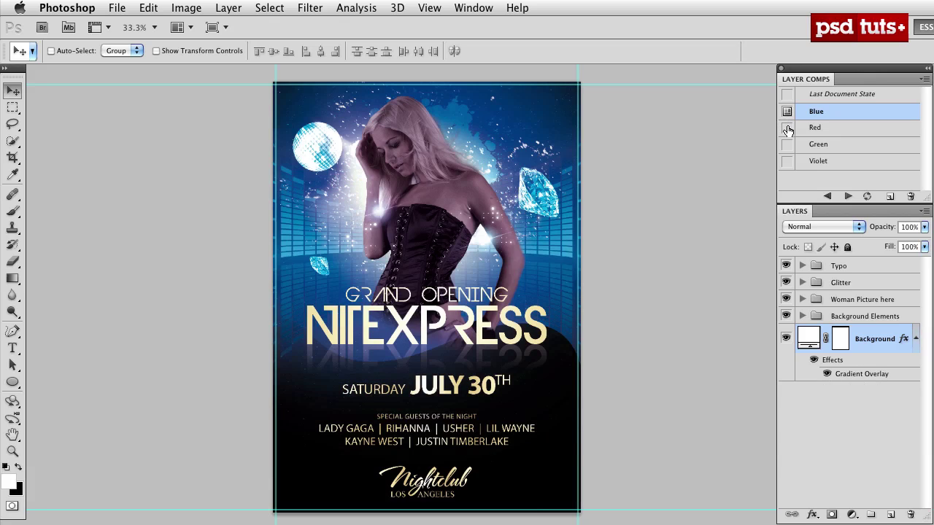
left_click(787, 129)
left_click(787, 145)
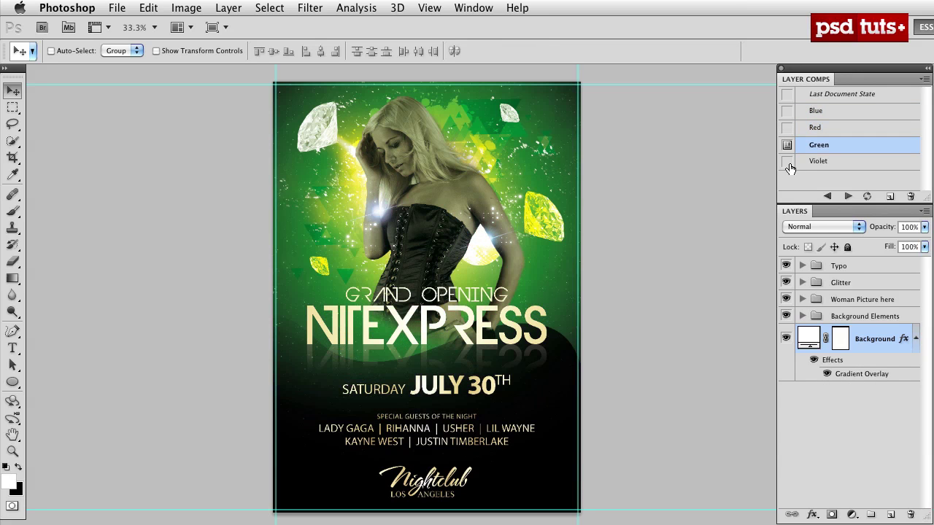
left_click(787, 162)
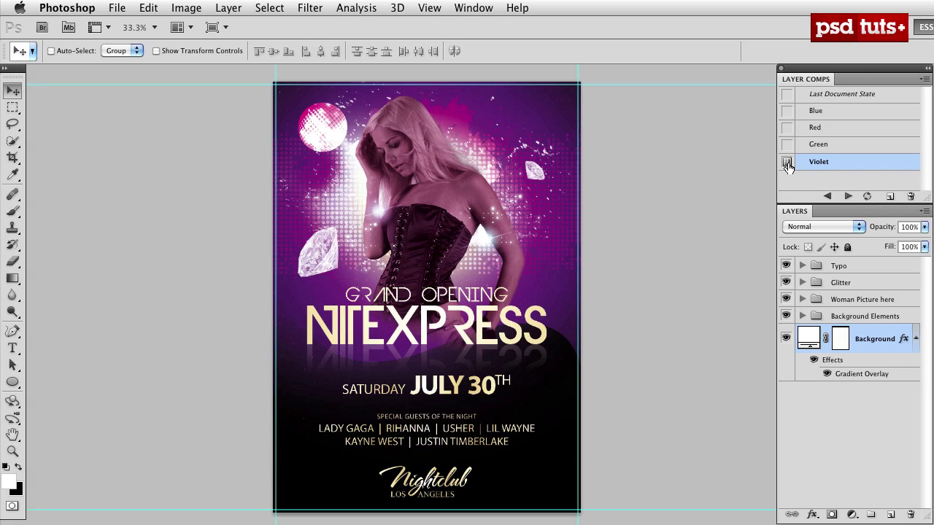
left_click(787, 112)
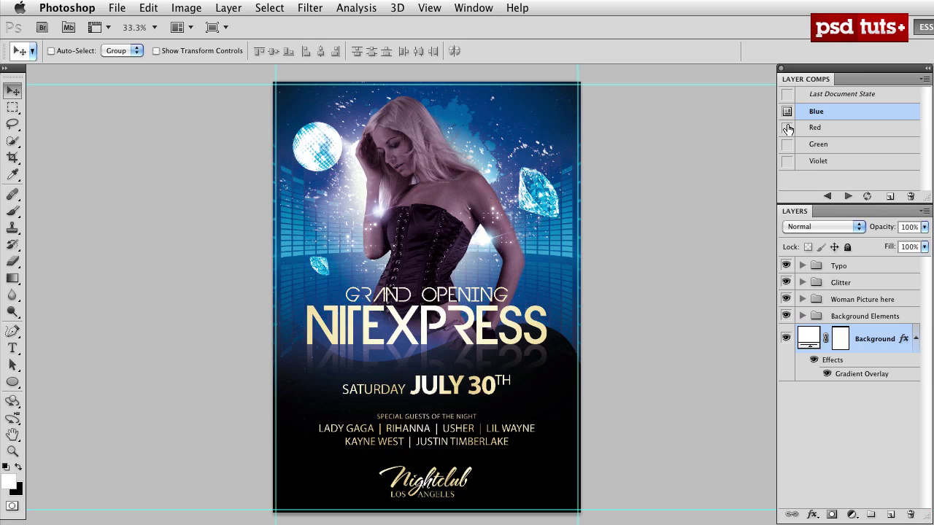
left_click(787, 129)
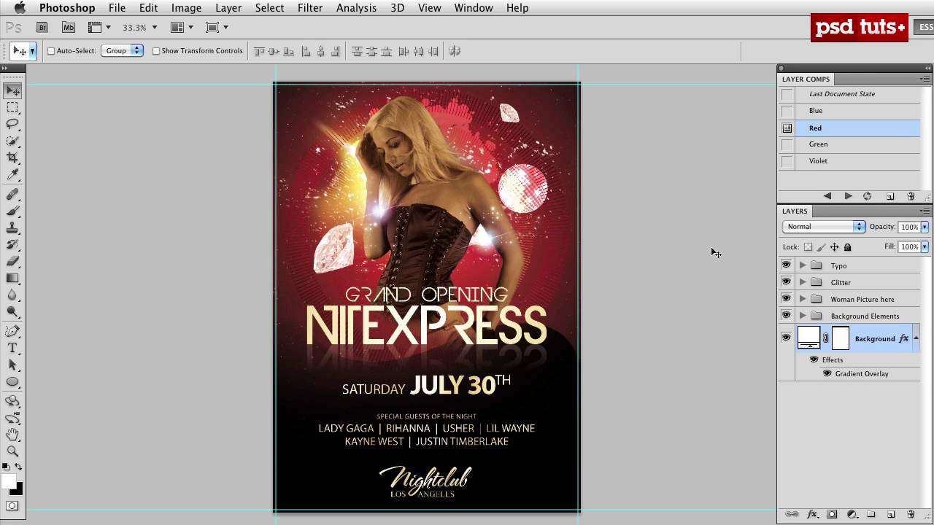
Toggle the Woman Picture here group's visibility and review the Background layer's blend modes, opacity and Blending Options without changing them.
left_click(786, 300)
left_click(786, 300)
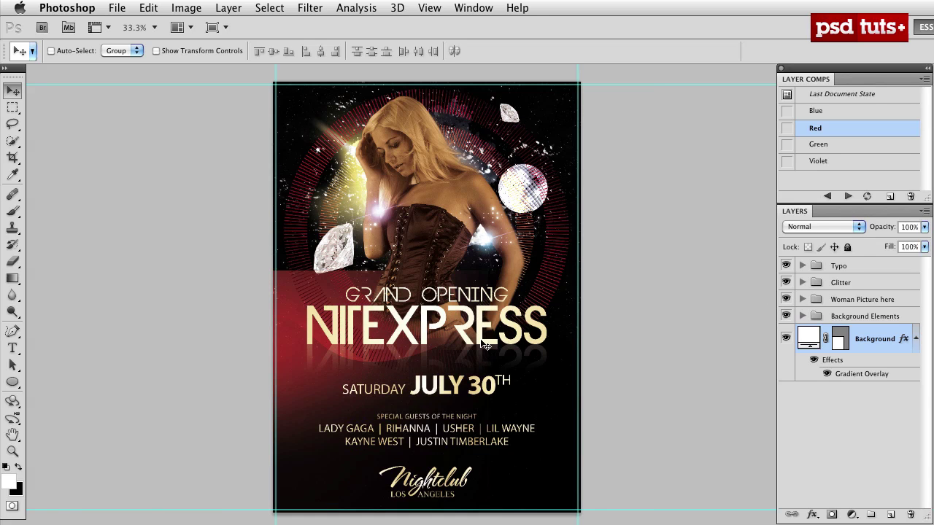
left_click(861, 228)
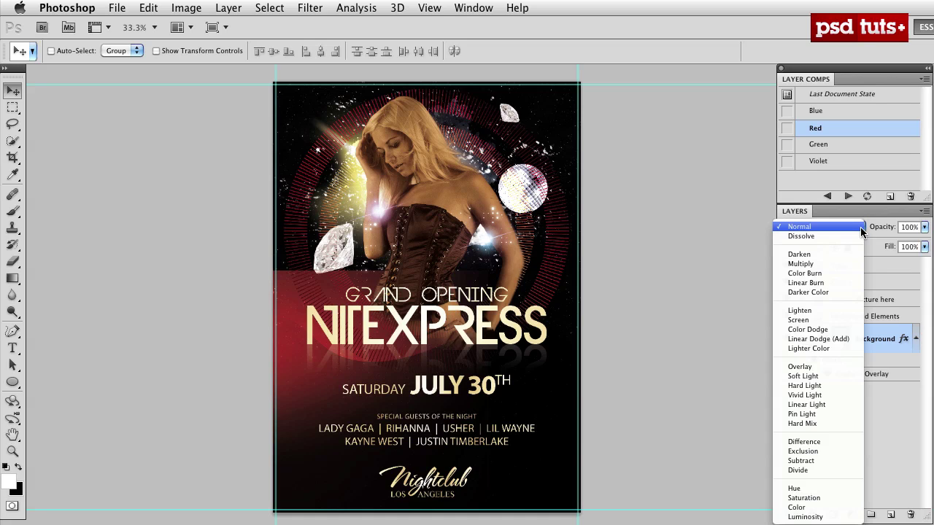
left_click(861, 227)
left_click(924, 228)
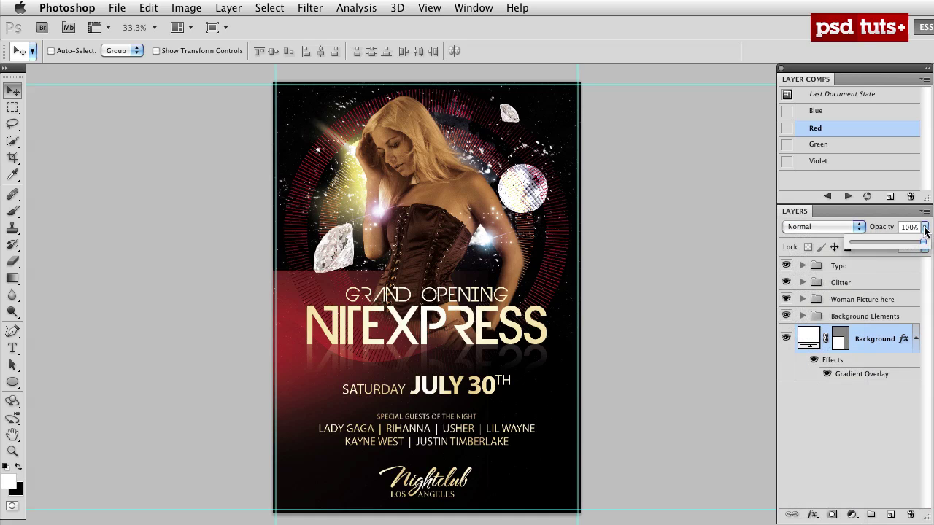
left_click(816, 515)
left_click(820, 522)
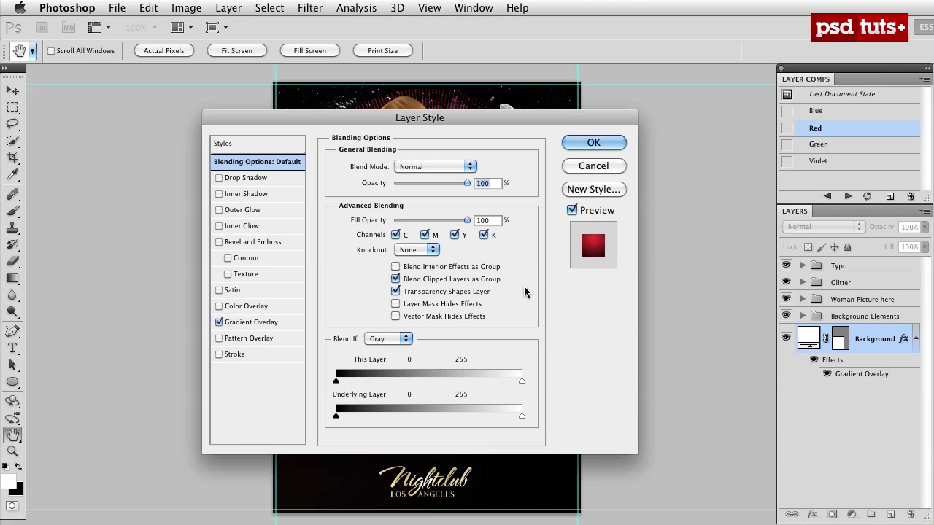
left_click(594, 167)
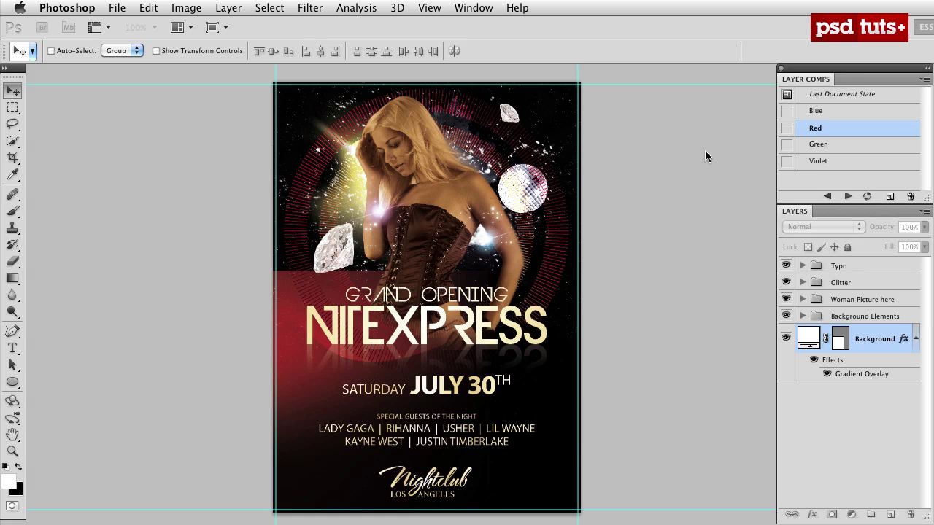
Restore the Red layer comp and apply the saved gold gradient style to the Background layer.
left_click(788, 128)
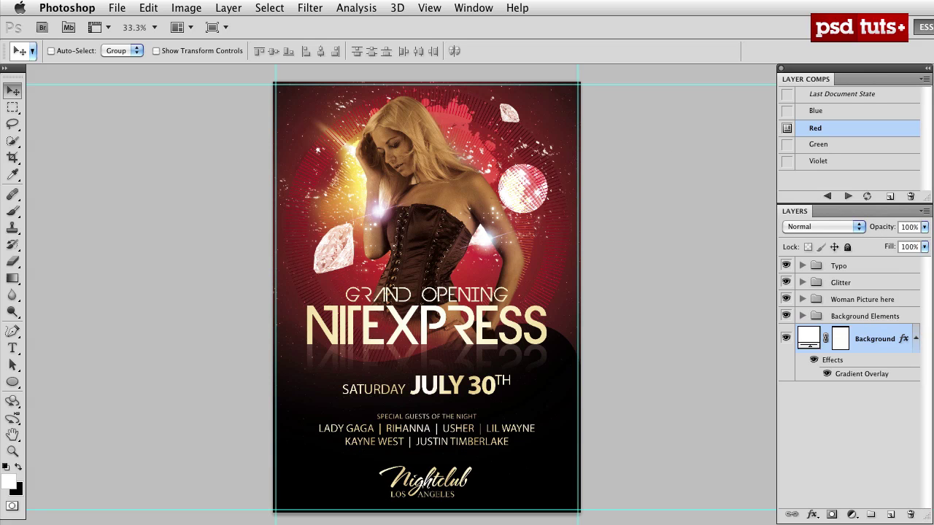
left_click_drag(803, 225, 649, 206)
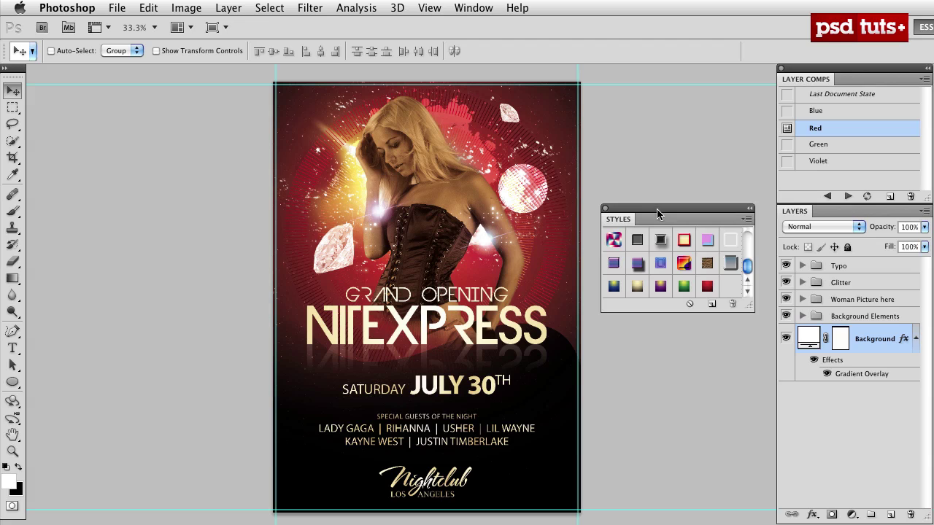
left_click(637, 286)
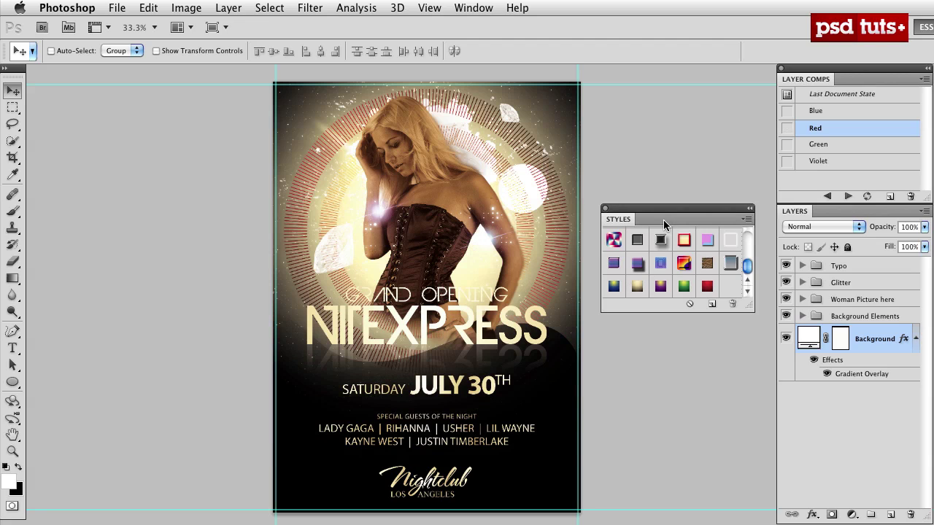
left_click_drag(659, 208, 933, 212)
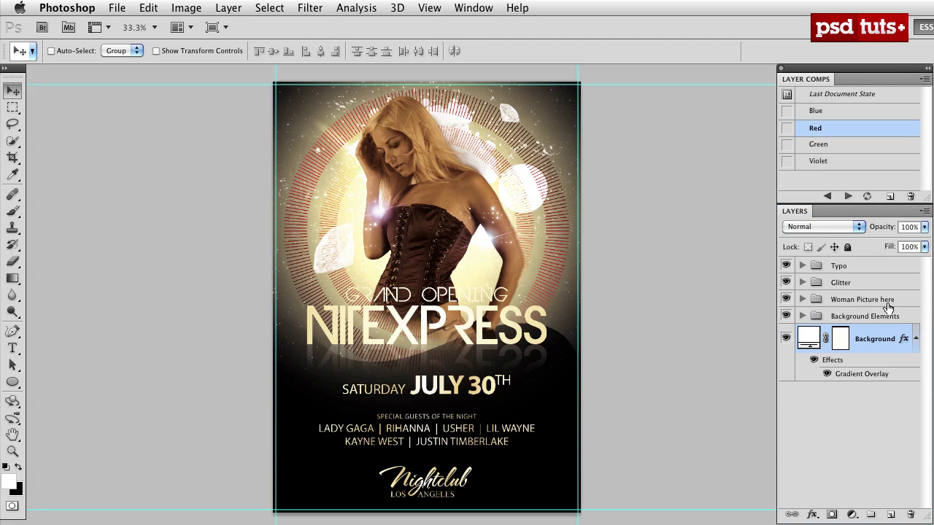
In the Abstracts group within Background Elements, hide the Red Ring Element layer and show the Abstract Form layer.
left_click(802, 316)
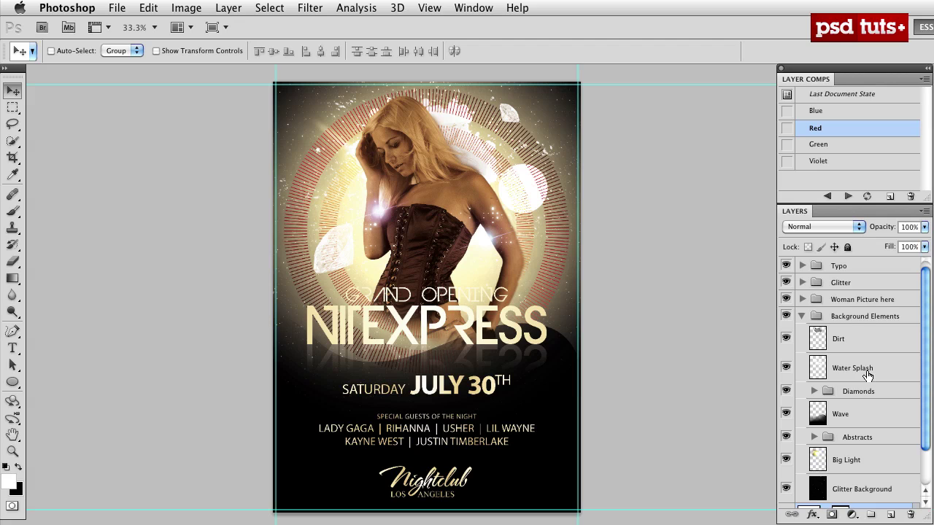
left_click(812, 438)
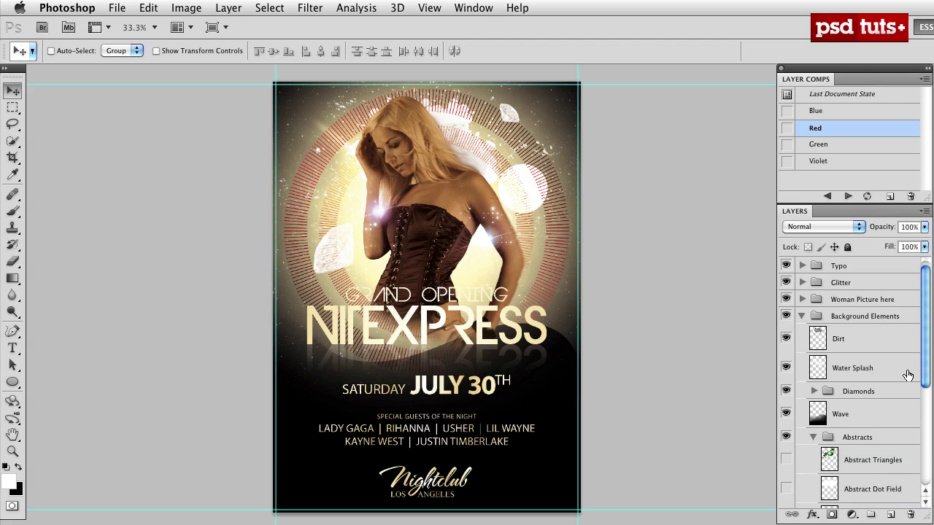
left_click_drag(924, 344, 923, 419)
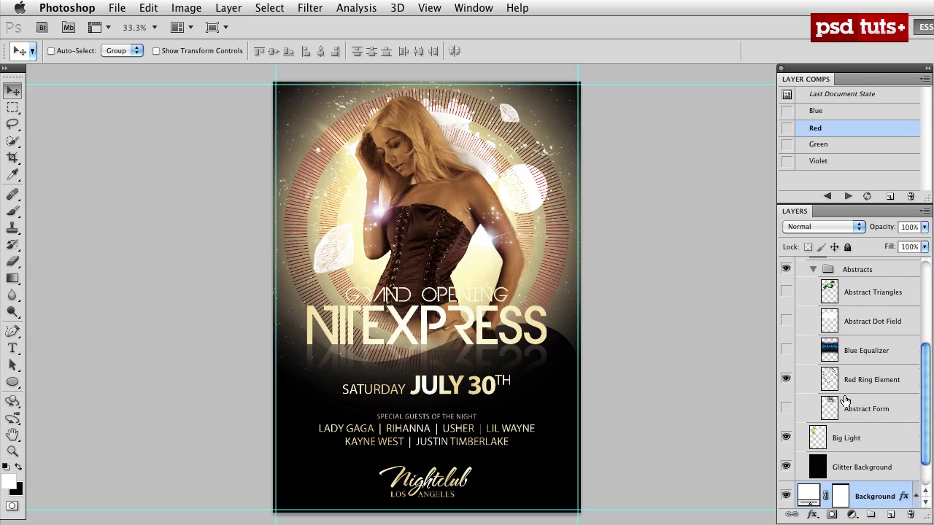
left_click(786, 379)
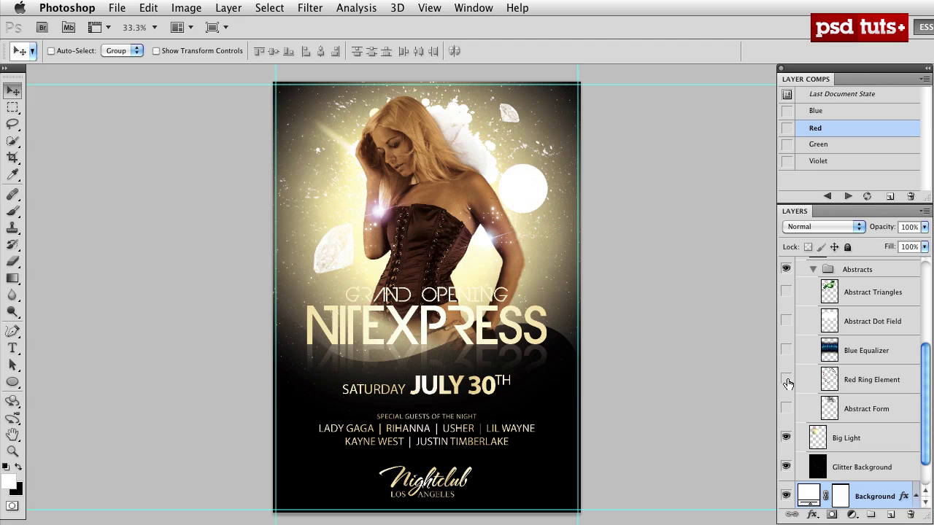
left_click(786, 407)
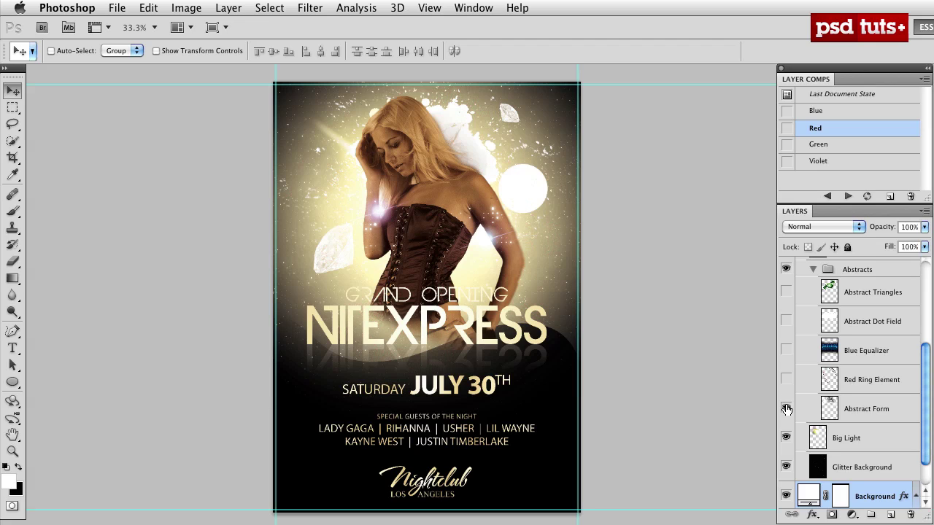
left_click(813, 269)
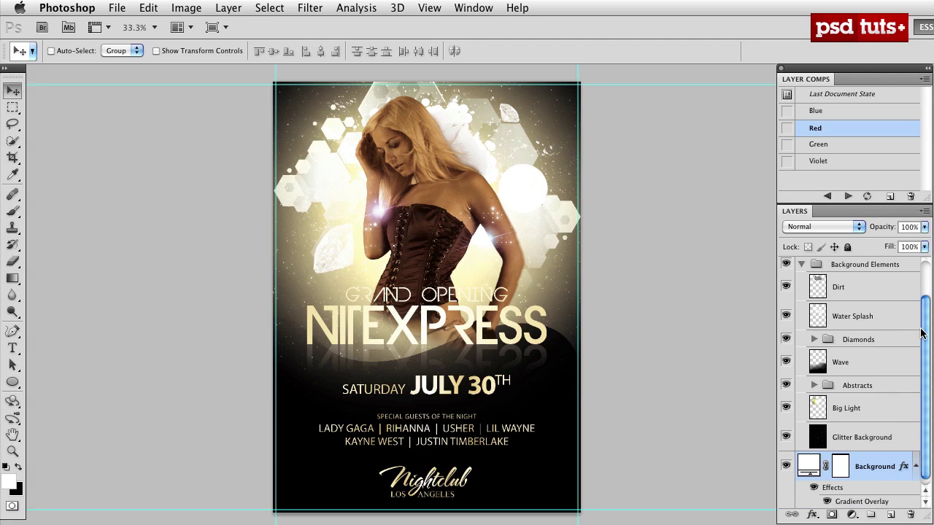
Set the Discoball layer in the Diamonds group to Screen blend mode and move the ball up beside the woman's head.
left_click(814, 339)
left_click(846, 481)
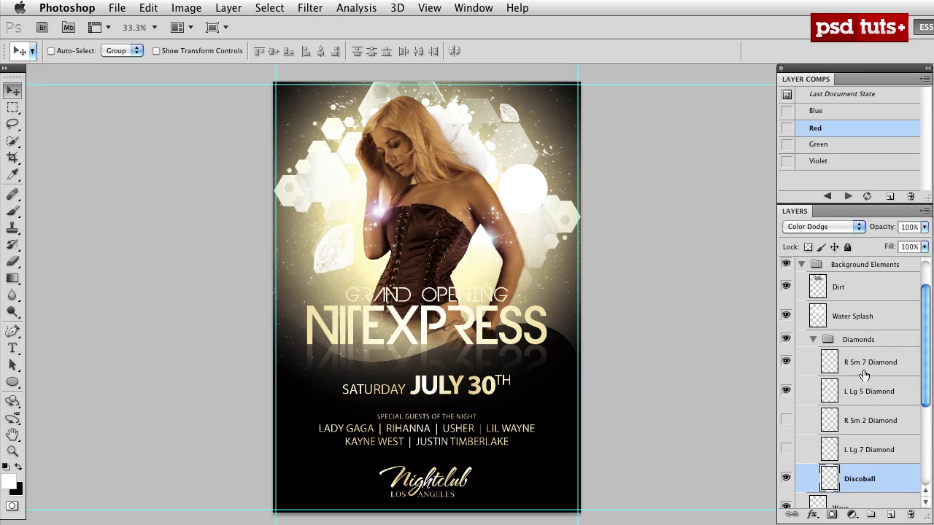
left_click(861, 230)
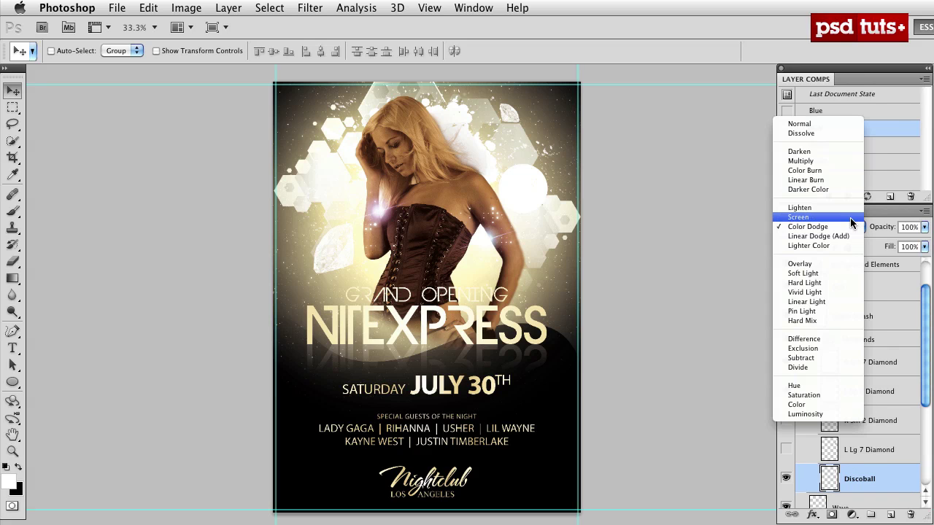
left_click(853, 217)
left_click_drag(544, 203, 490, 132)
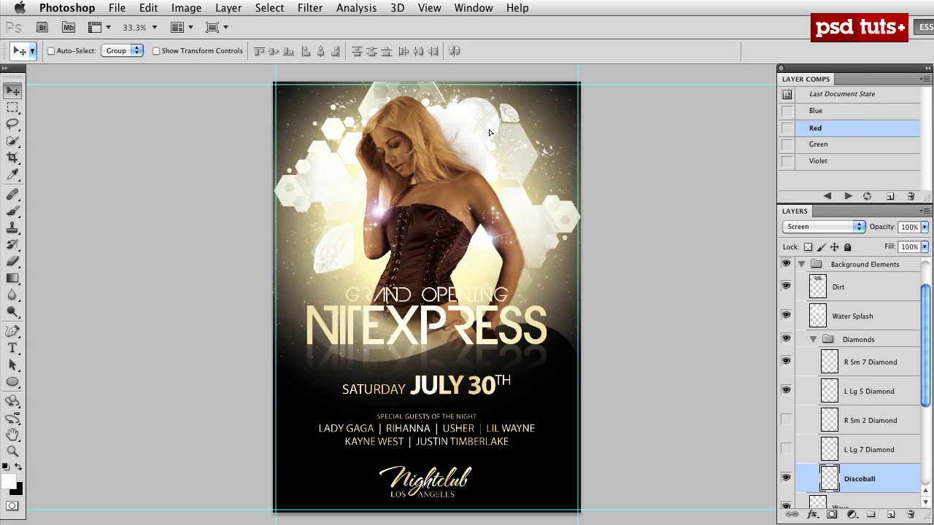
Move the R Sm 7 Diamond down and outward to the right, and the L Lg 5 Diamond down and outward to the left.
left_click(853, 362)
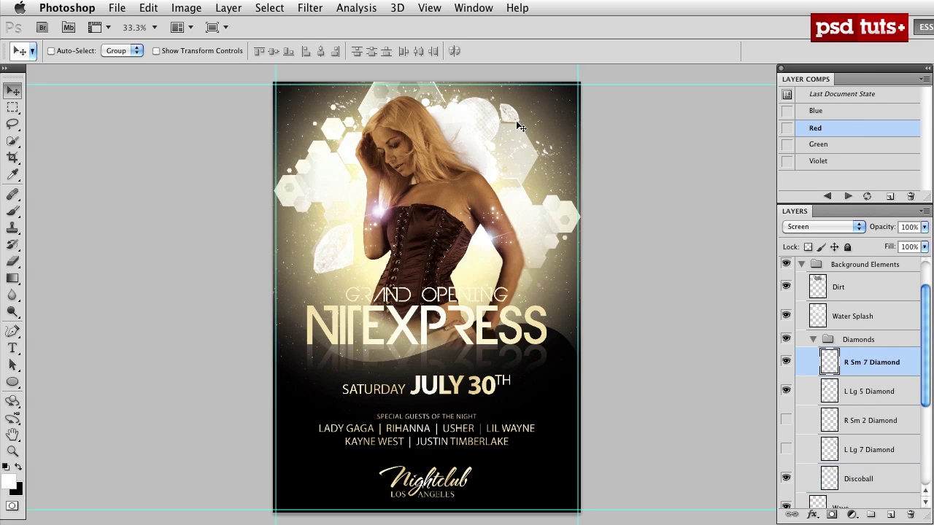
left_click_drag(511, 115, 544, 140)
left_click(870, 392)
left_click_drag(327, 253, 311, 274)
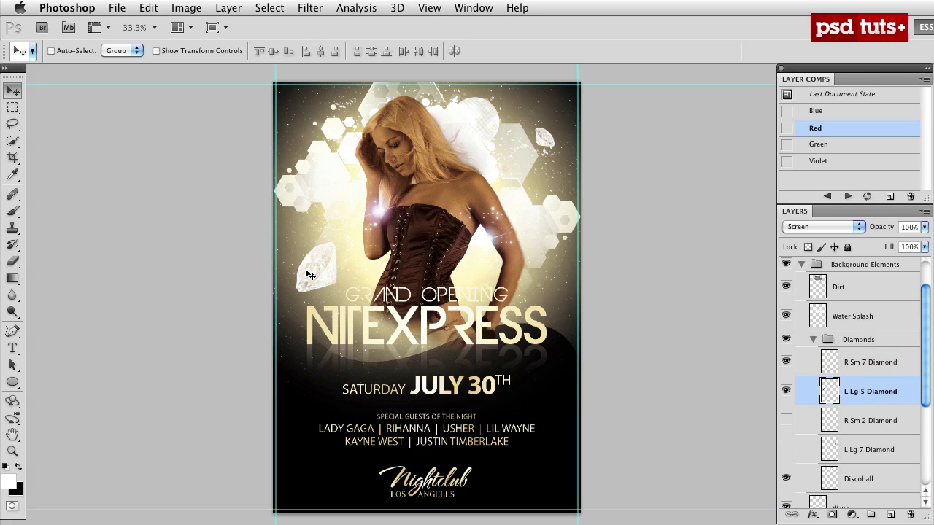
In the Woman Picture here group, hide the Red Lady layer and show the Yellow Lady layer.
left_click(802, 265)
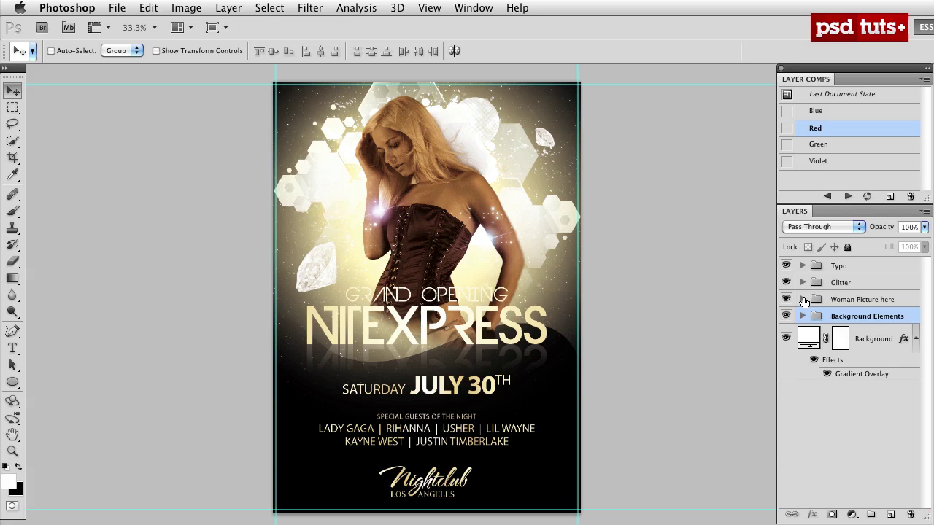
left_click(803, 300)
left_click_drag(925, 285, 925, 370)
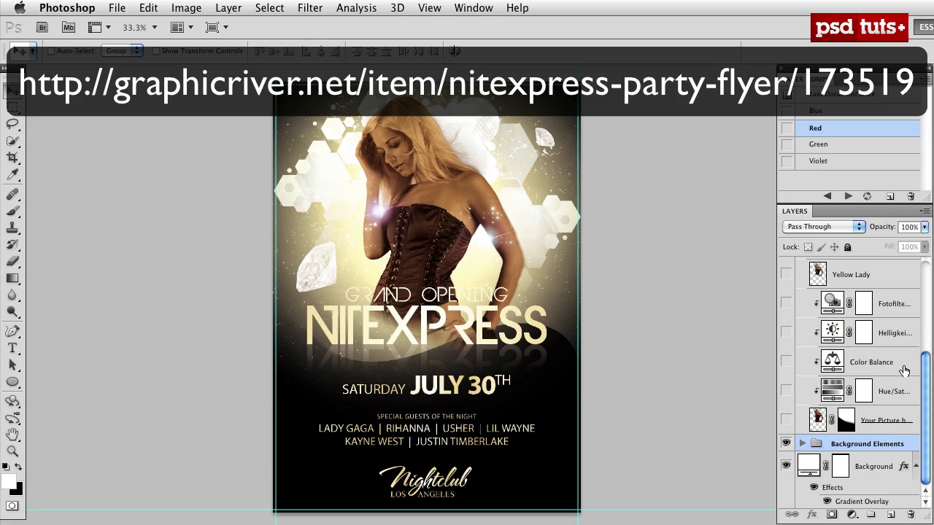
left_click(879, 421)
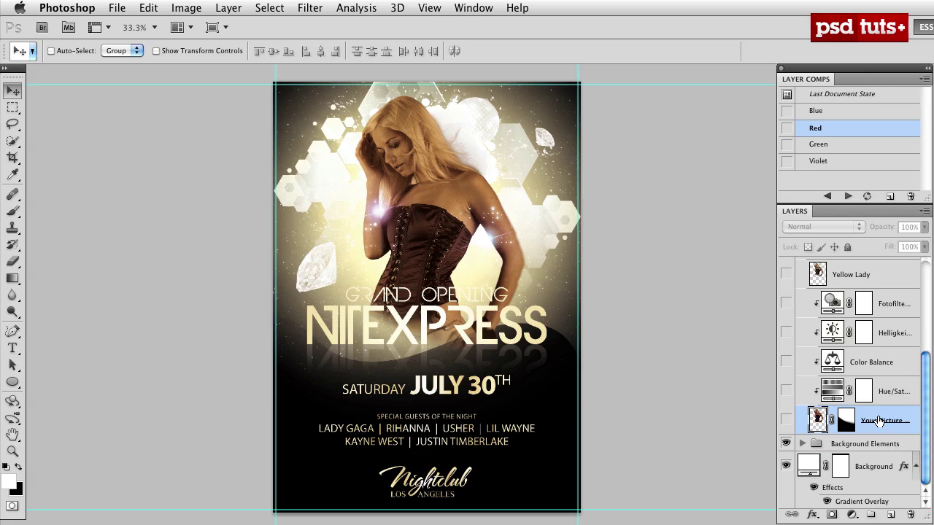
left_click_drag(925, 385, 925, 300)
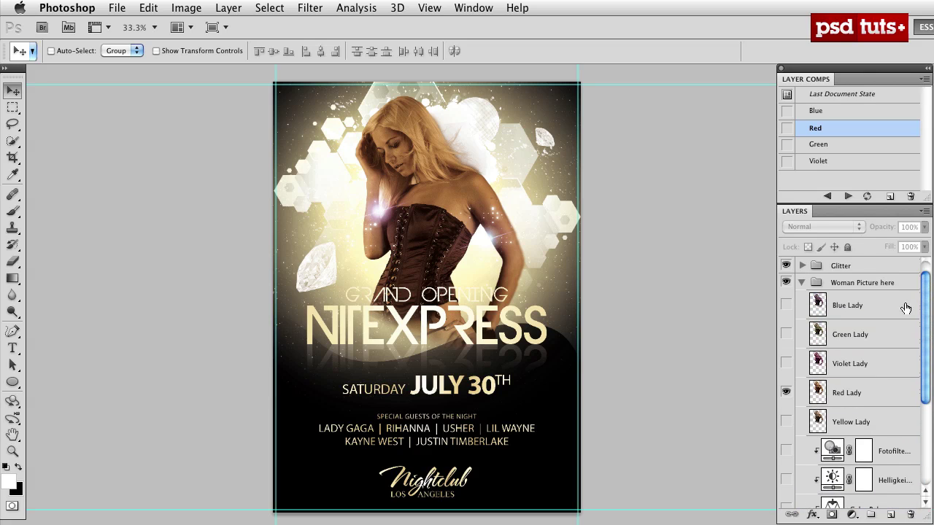
left_click(787, 394)
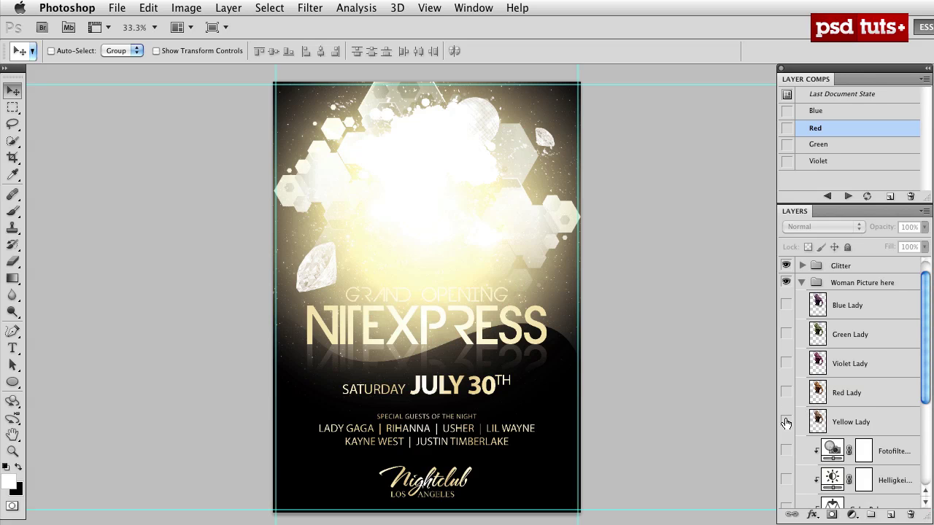
left_click(786, 422)
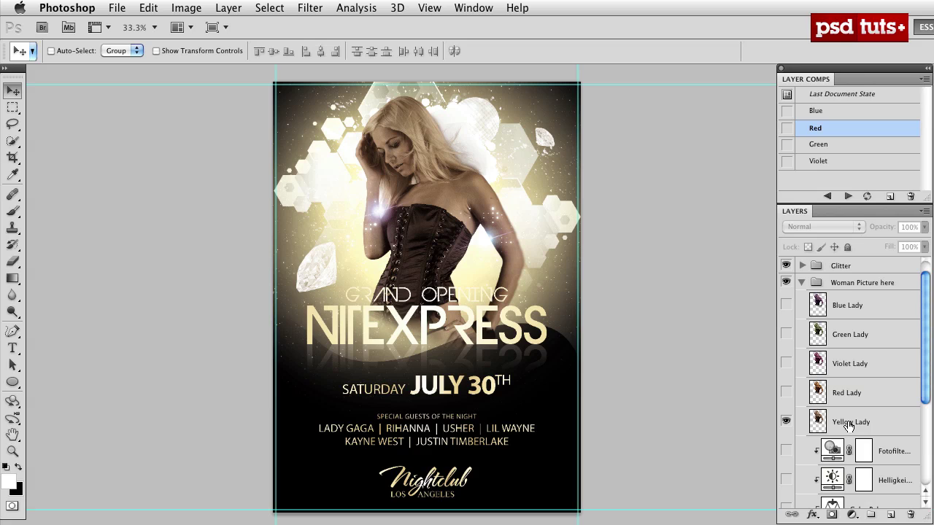
Examine the photo filter and brightness adjustment layers clipped to the Your Picture here layer.
left_click_drag(925, 334, 927, 399)
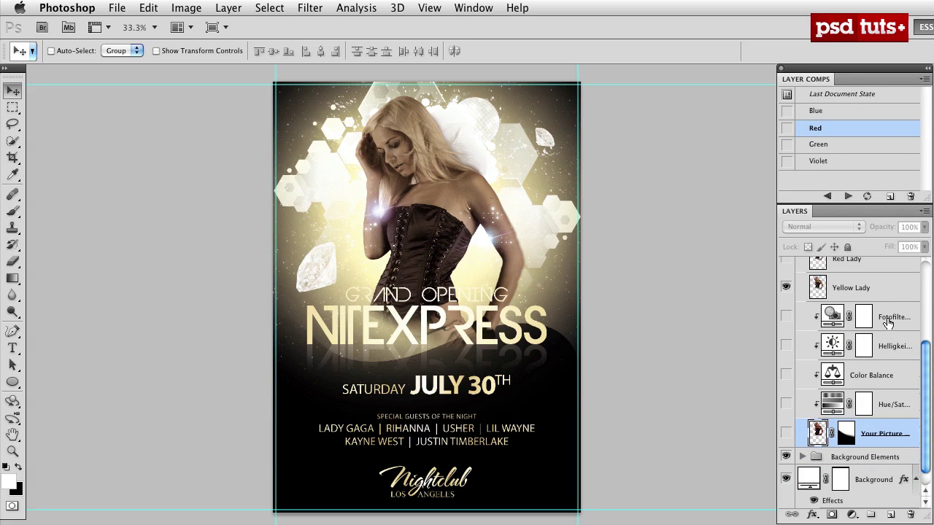
left_click(888, 323)
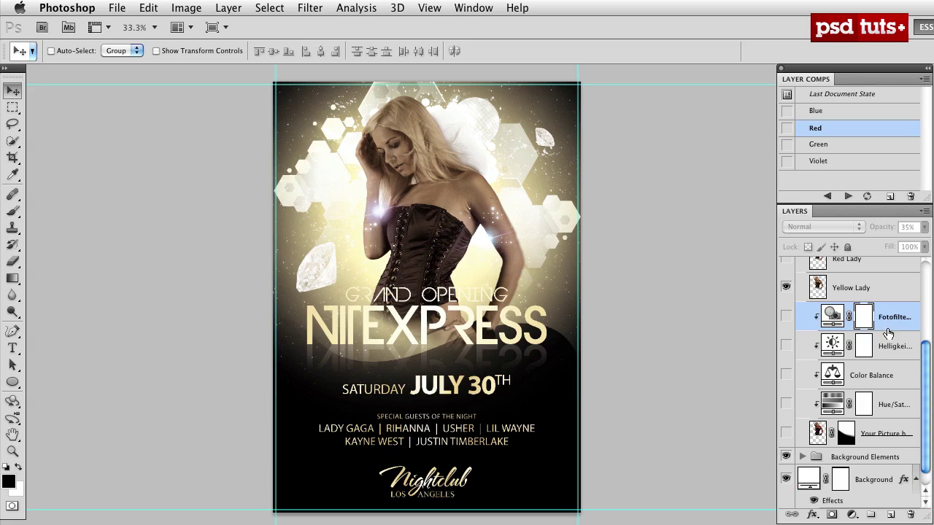
left_click(888, 347)
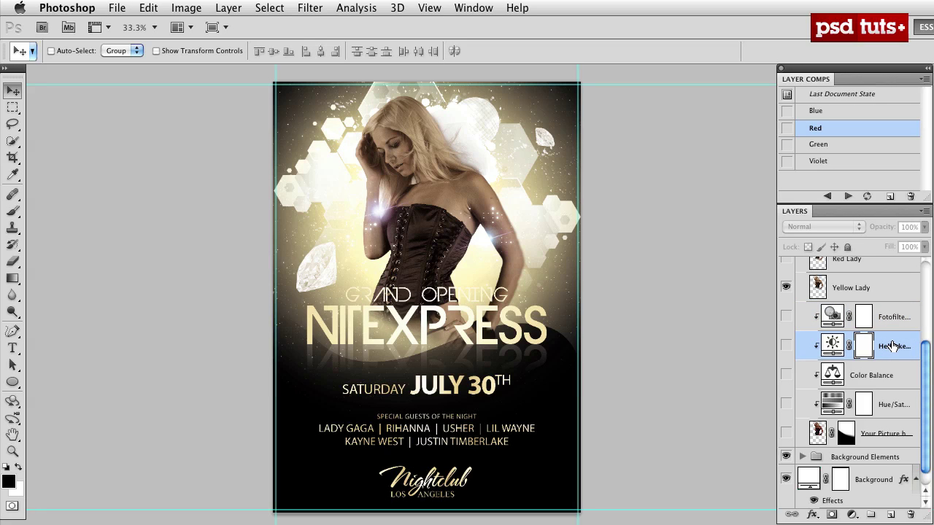
left_click(891, 322)
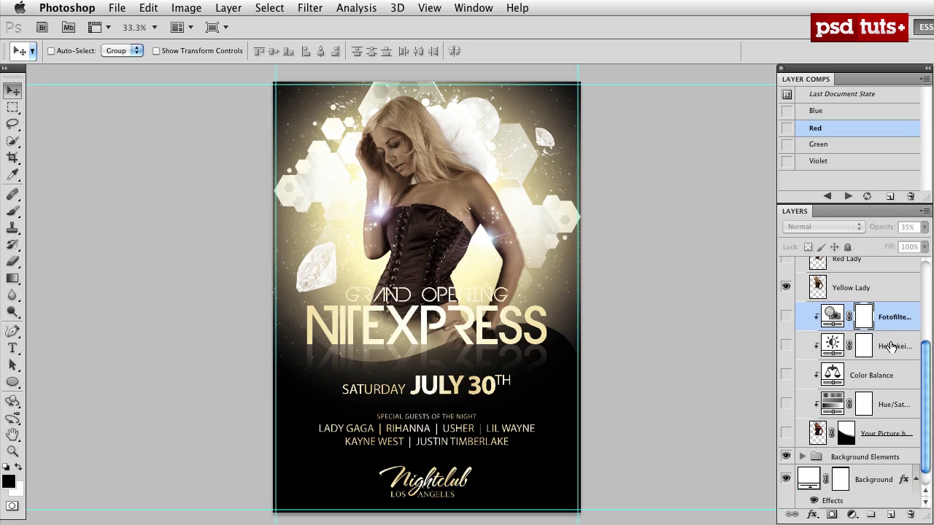
left_click(891, 349)
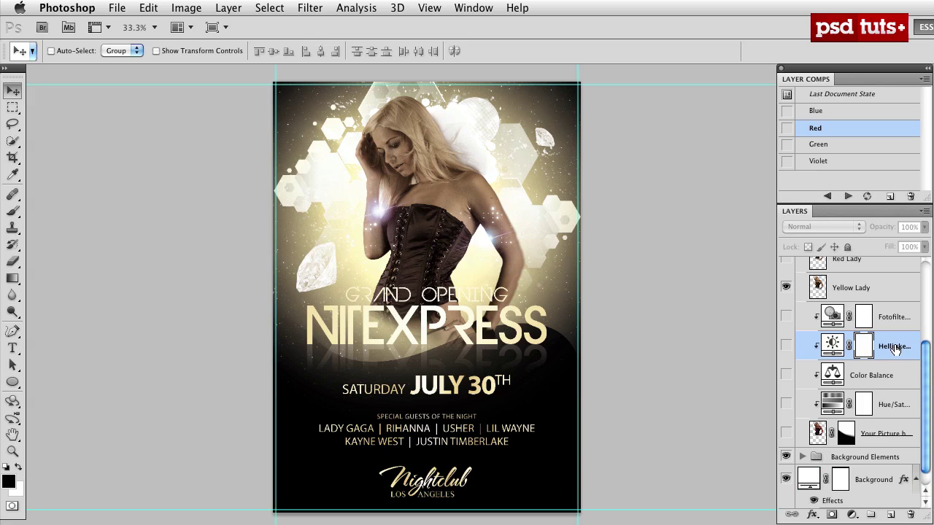
left_click_drag(925, 363, 925, 292)
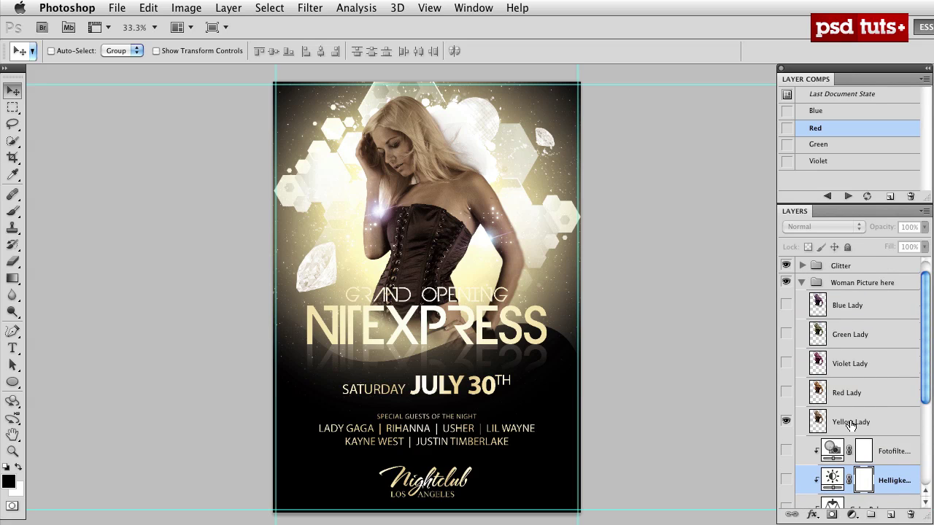
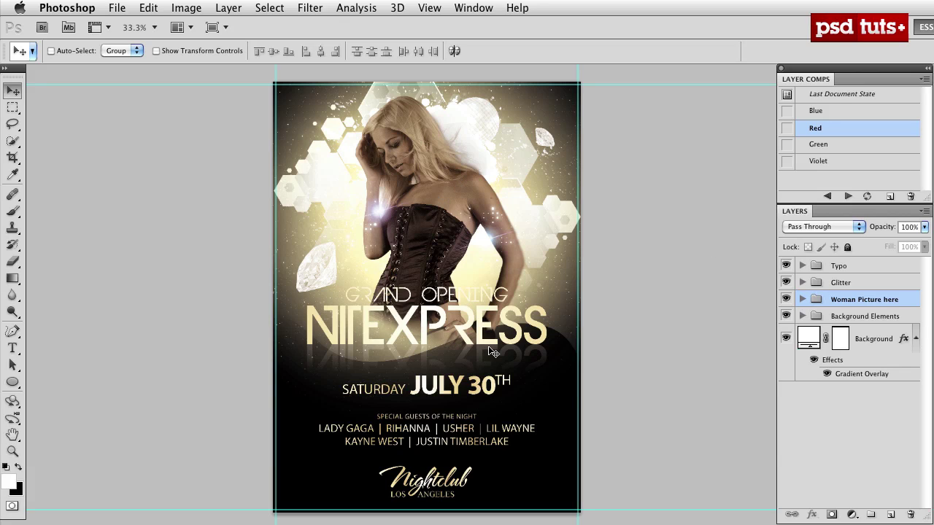
Save the flyer's visibility, position and appearance as a layer comp named Gold, and restore the Blue layer comp.
left_click(890, 197)
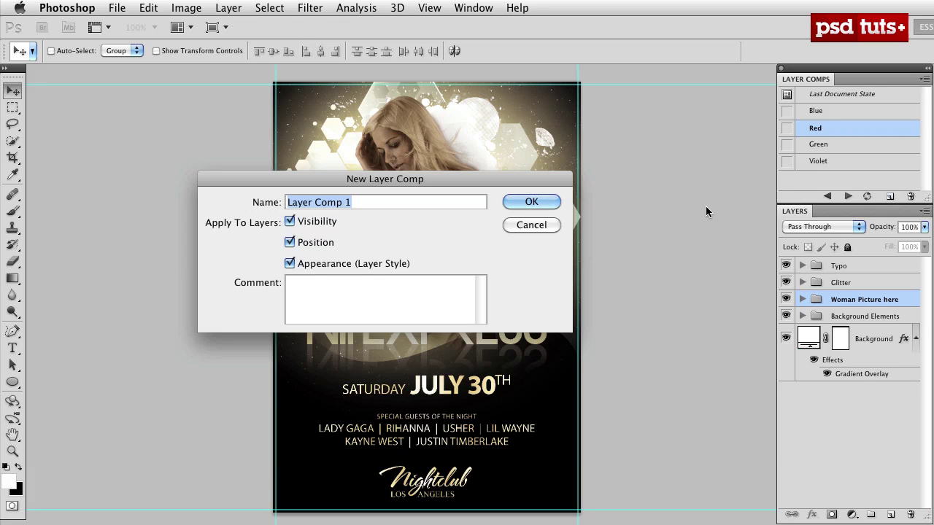
type("Gold")
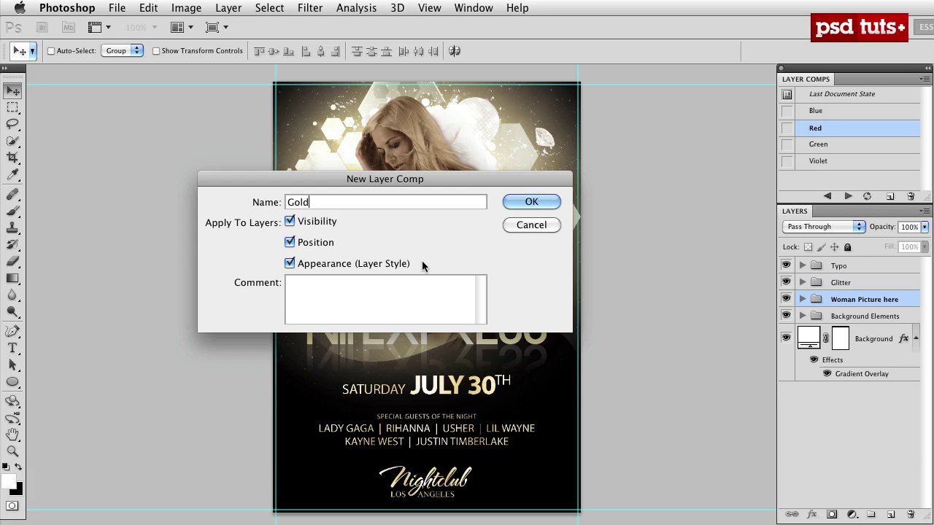
left_click(530, 203)
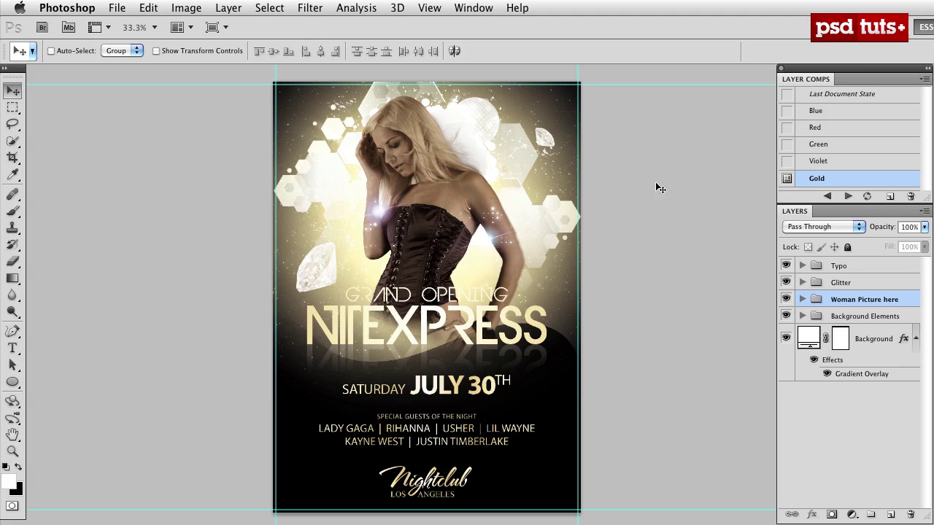
left_click(786, 111)
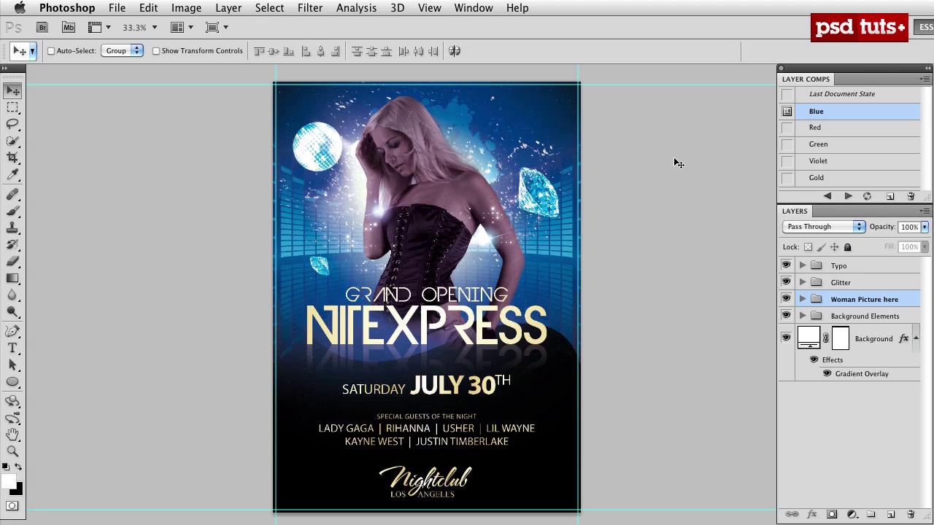
Switch to InDesign, bring up the Nitexpress Comp.indd document and display its pages.
key("super+Tab")
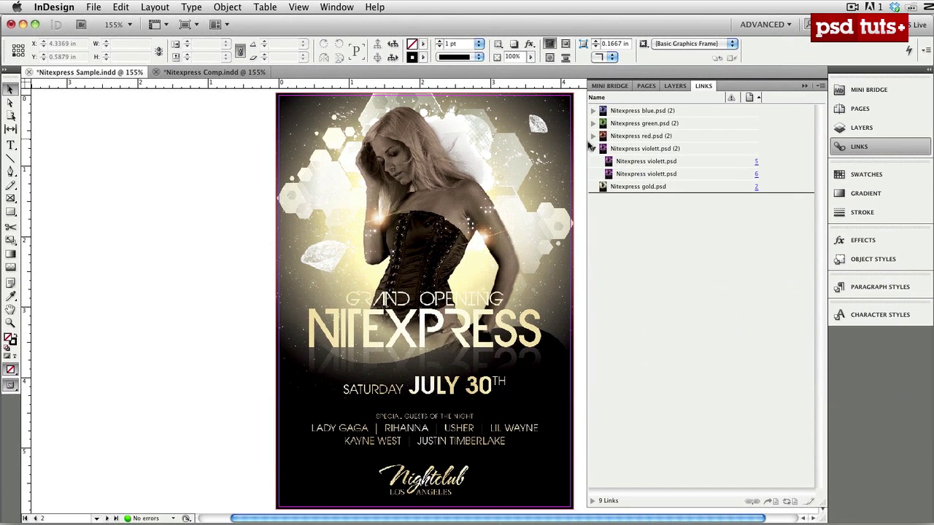
left_click(199, 75)
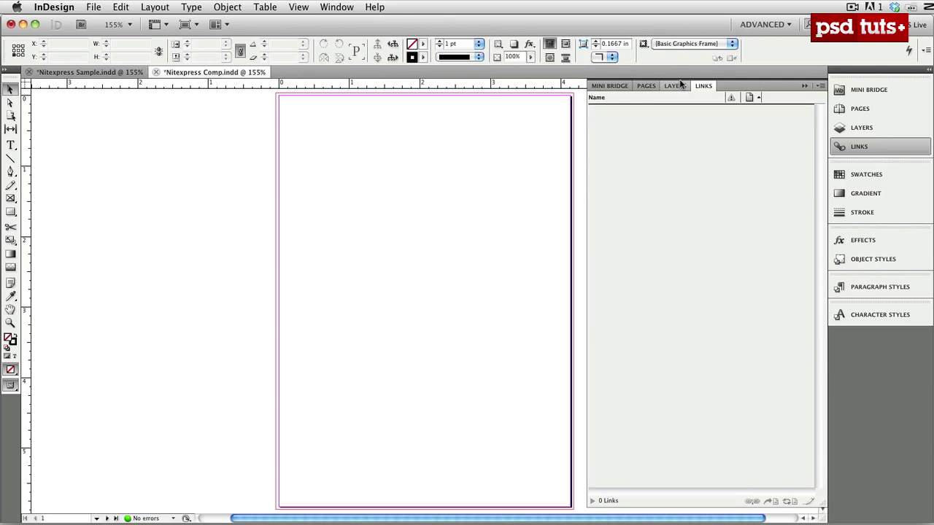
left_click(645, 86)
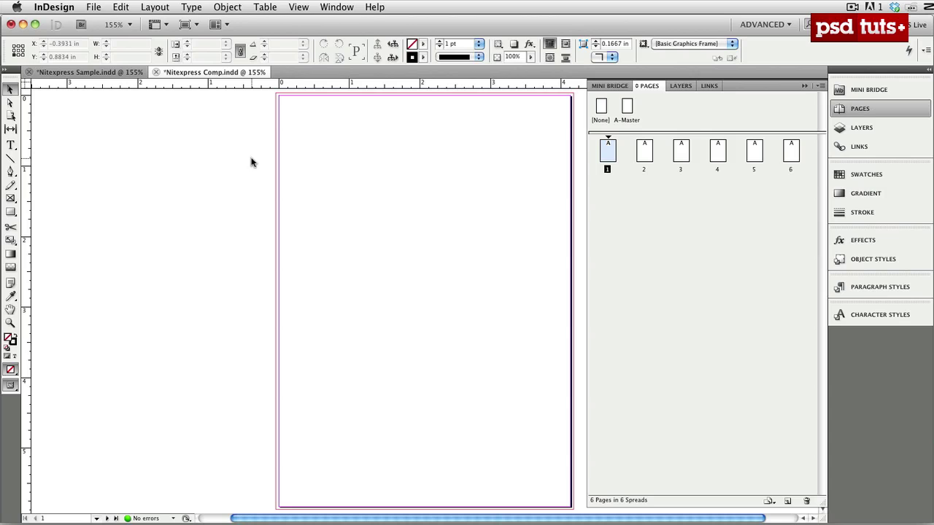
Start placing Nitexpress Layer Comp.psd with its image import options shown, and choose the Blue layer comp.
left_click(93, 7)
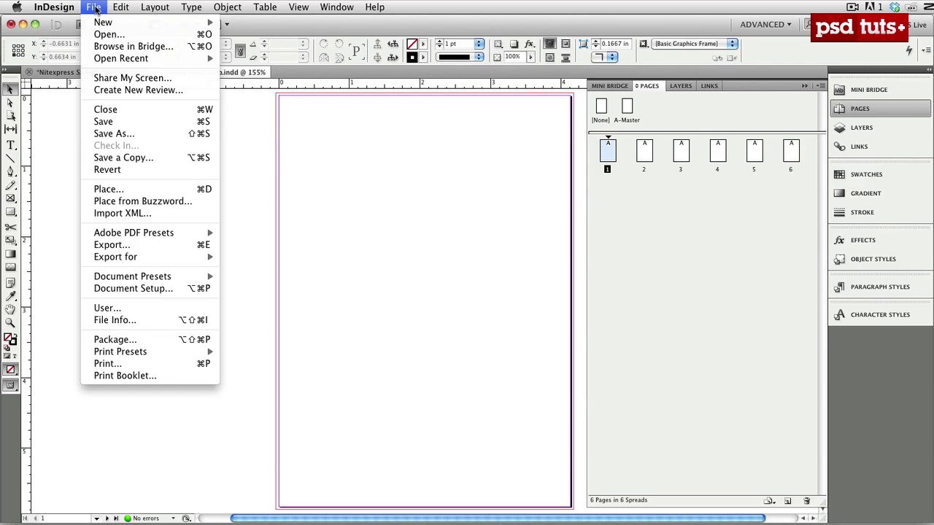
left_click(109, 189)
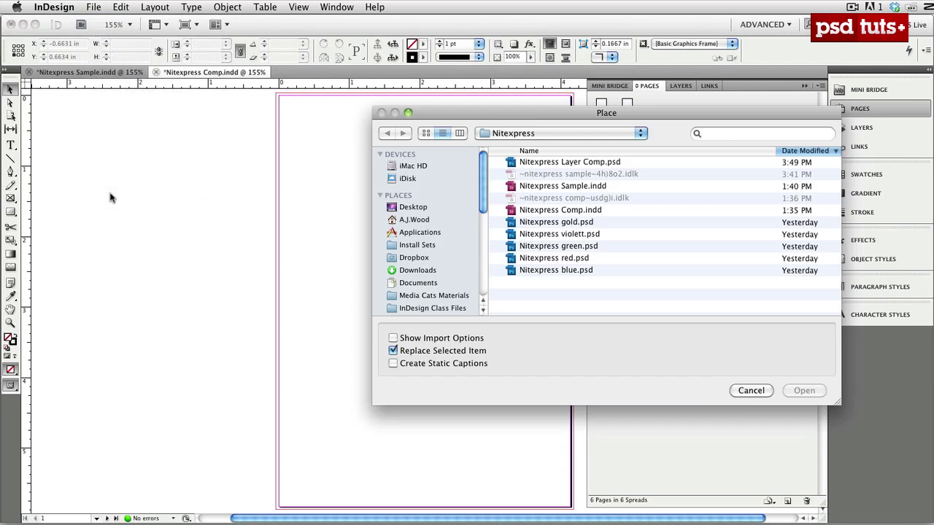
left_click(568, 162)
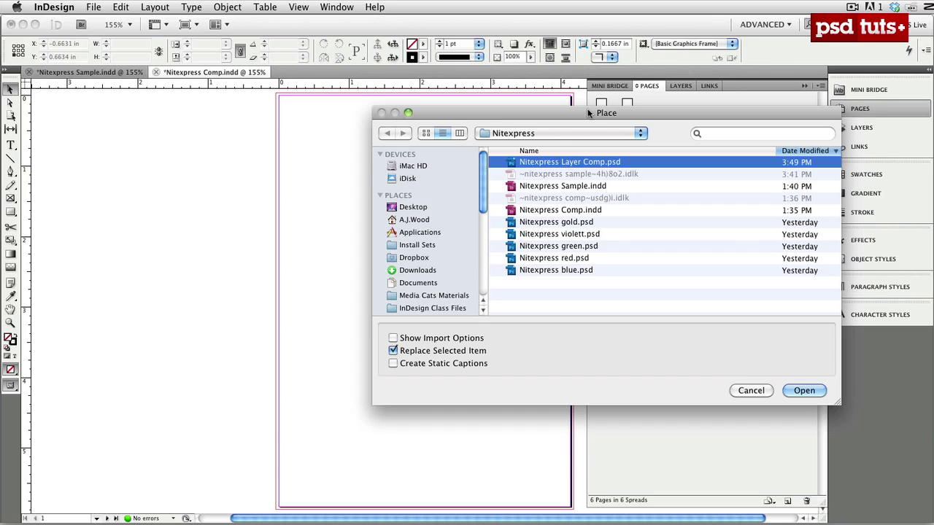
left_click_drag(588, 114, 414, 122)
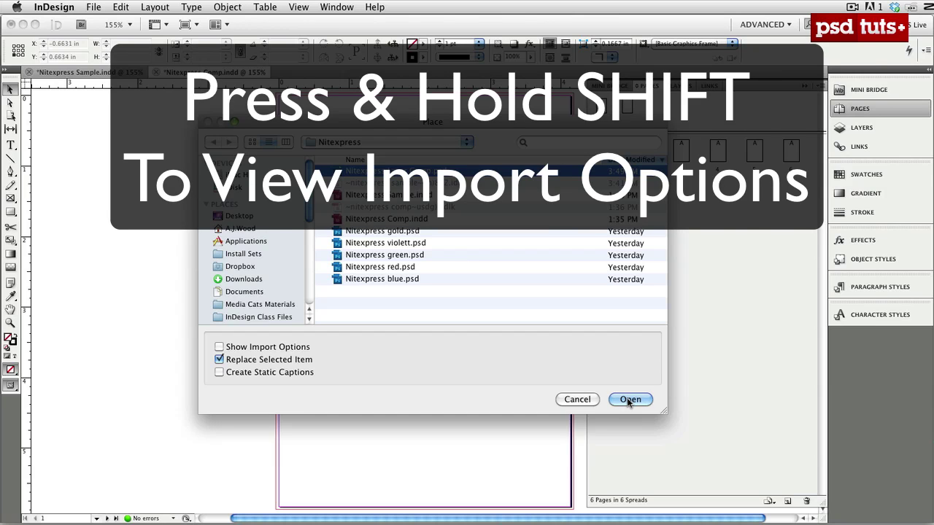
left_click(629, 399, "shift")
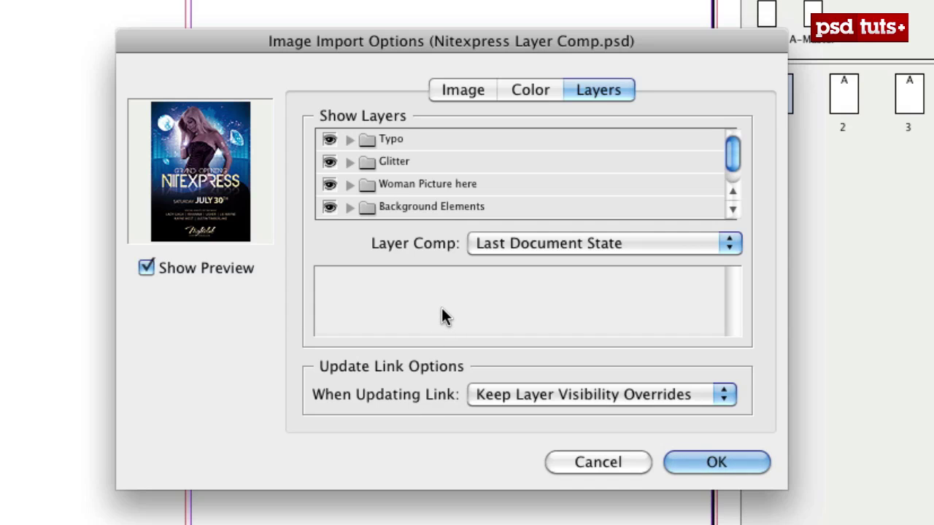
left_click(726, 241)
left_click(541, 265)
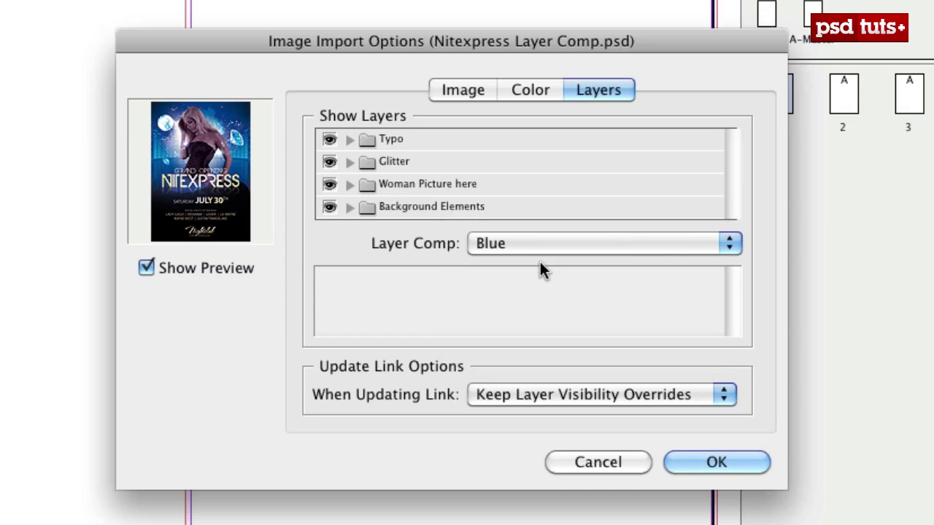
Review the available layer comps and the layer visibility choices for link updates in the import options without changing them.
left_click(726, 396)
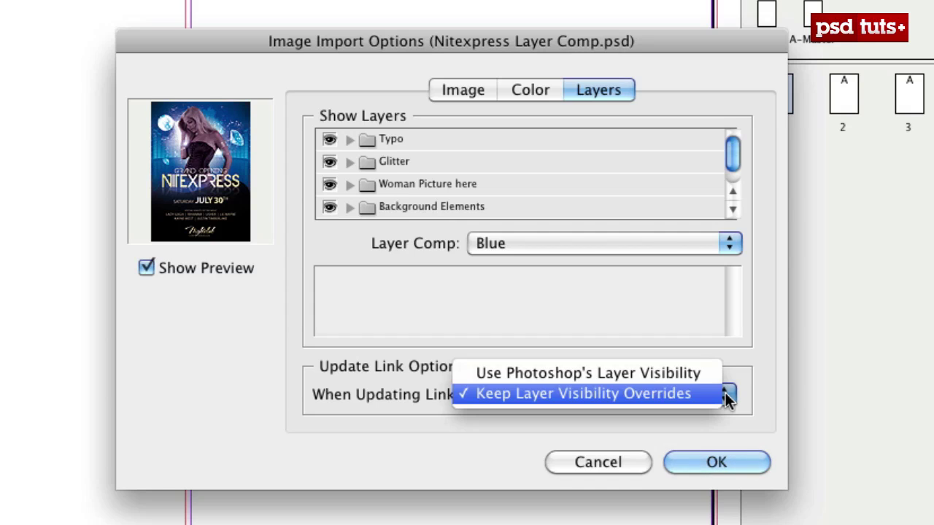
left_click(742, 392)
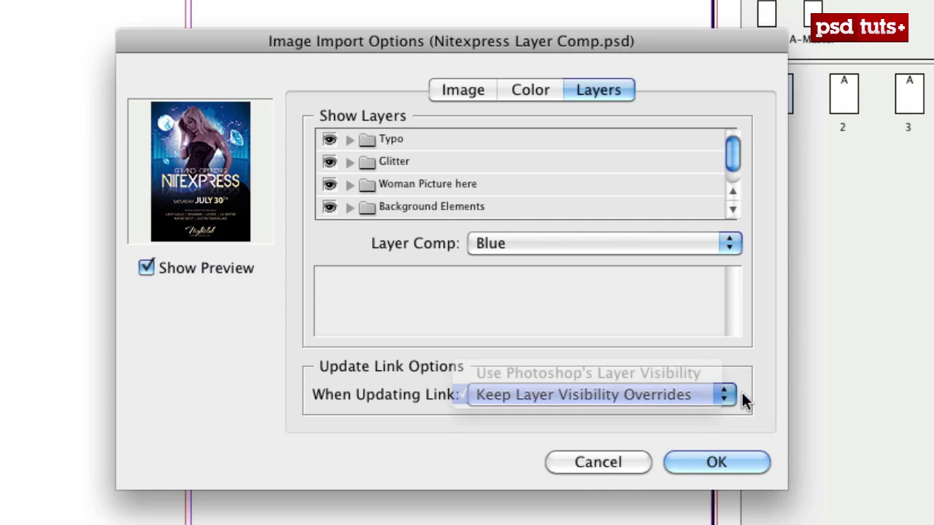
left_click(729, 252)
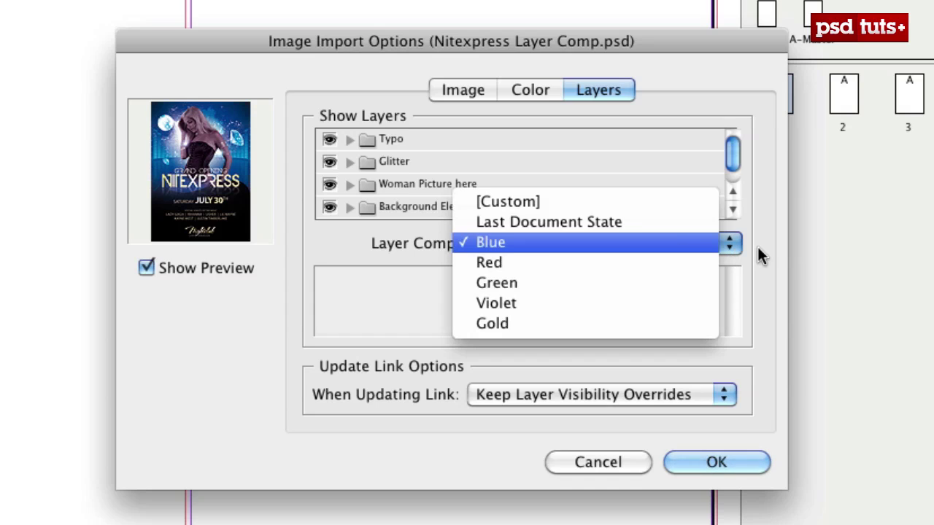
left_click(758, 254)
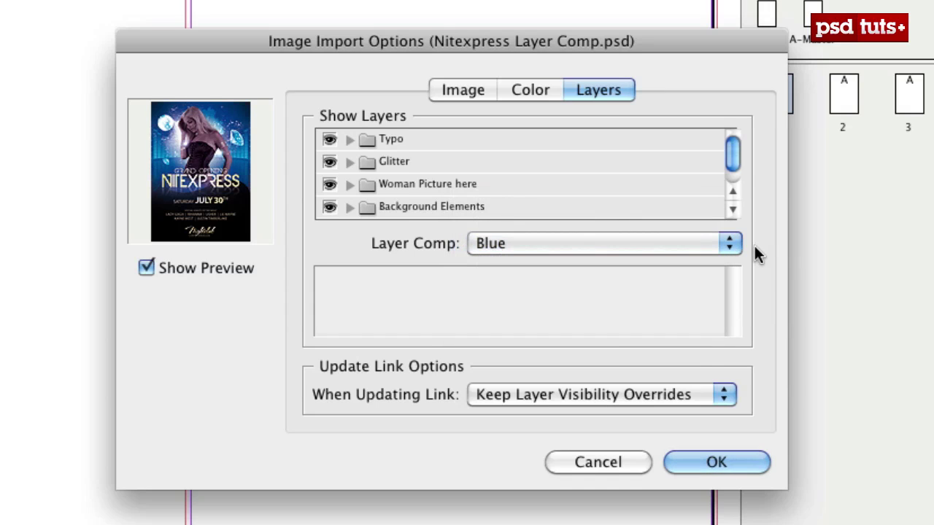
left_click(718, 396)
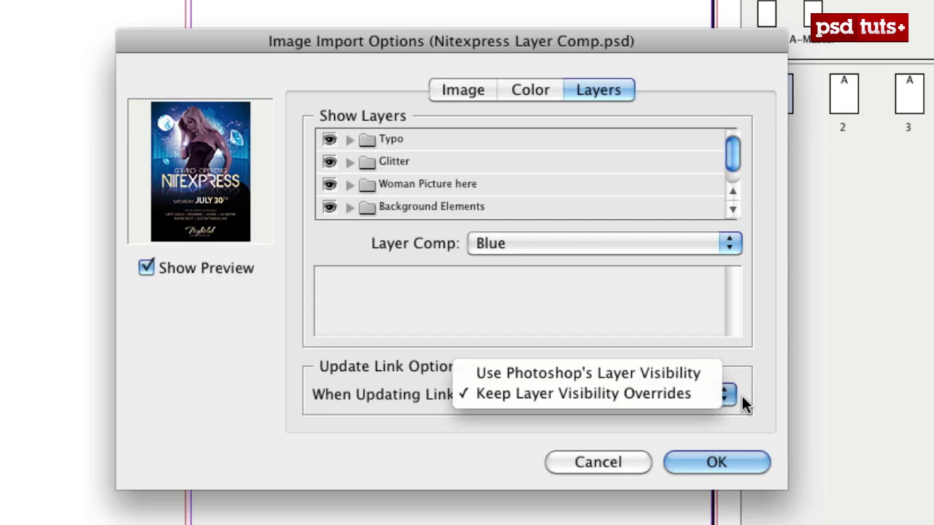
left_click(743, 406)
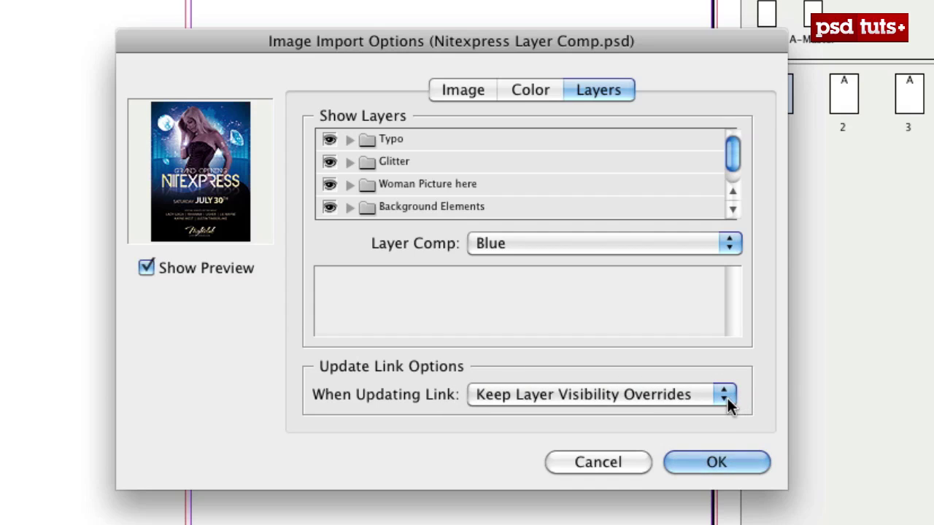
left_click(728, 397)
left_click(752, 407)
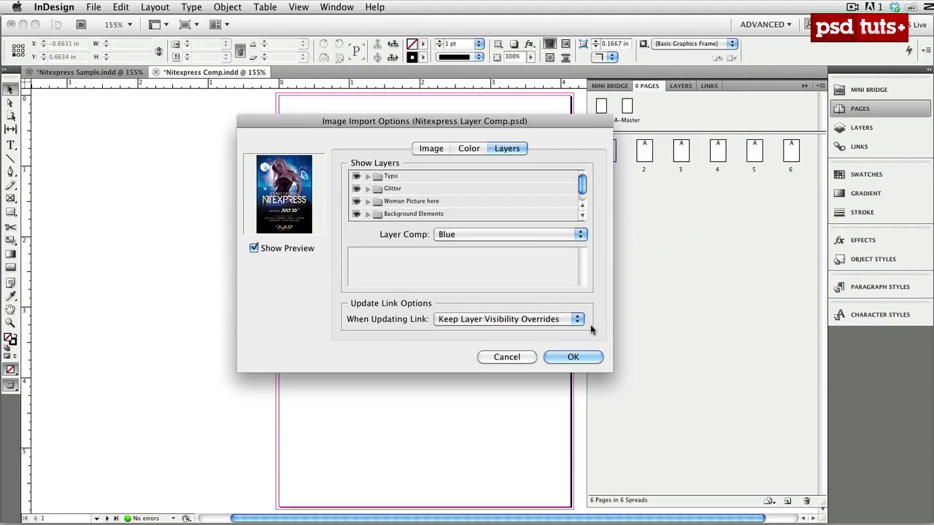
Place the Blue comp image at the upper-left bleed corner of page 1 and paste a copy in place on page 2.
left_click(595, 373)
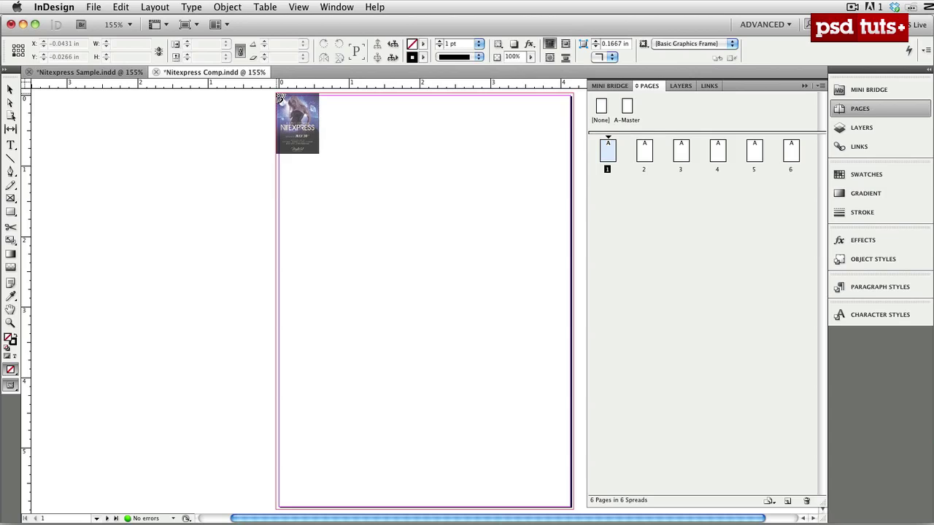
left_click(278, 96)
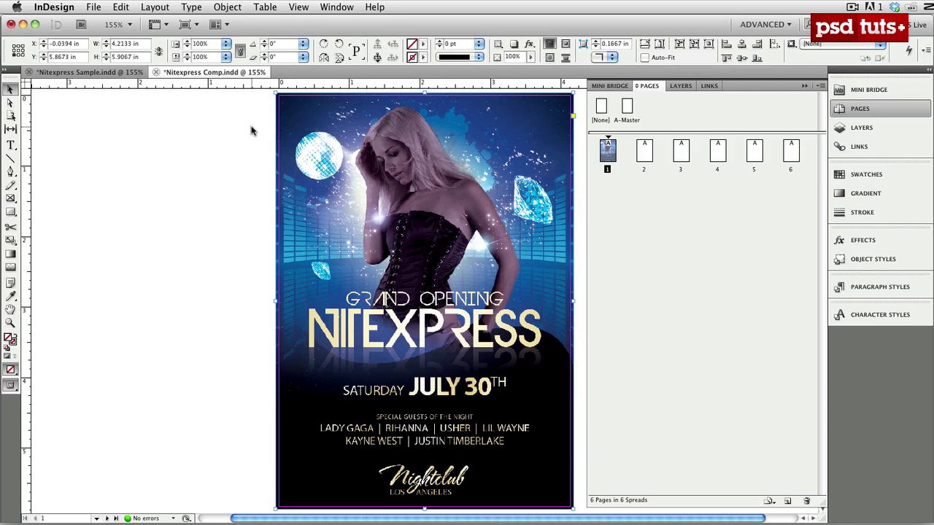
key("shift+Page_Down")
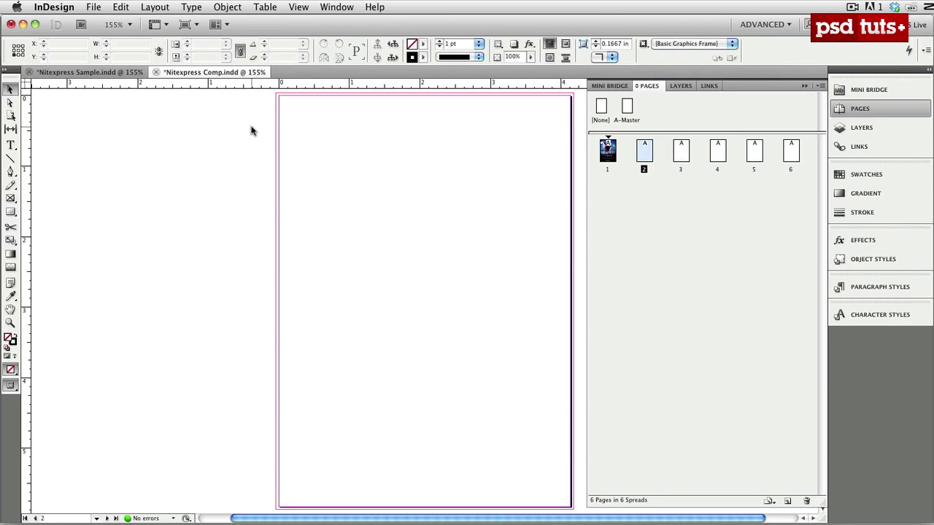
key("super+alt+shift+v")
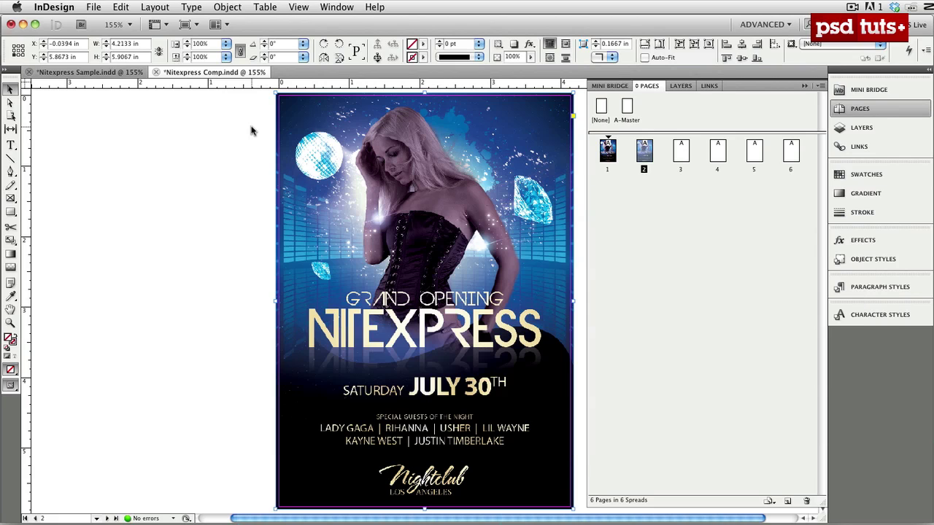
Paste the flyer in place on pages 3, 4 and 5, and nudge the page 5 copy slightly down.
key("shift+Page_Down")
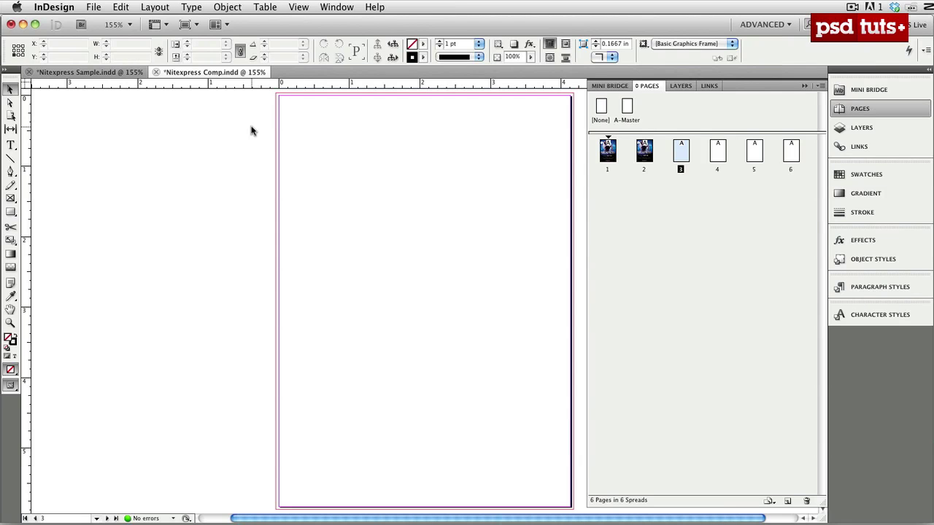
key("super+alt+shift+v")
key("shift+Page_Down")
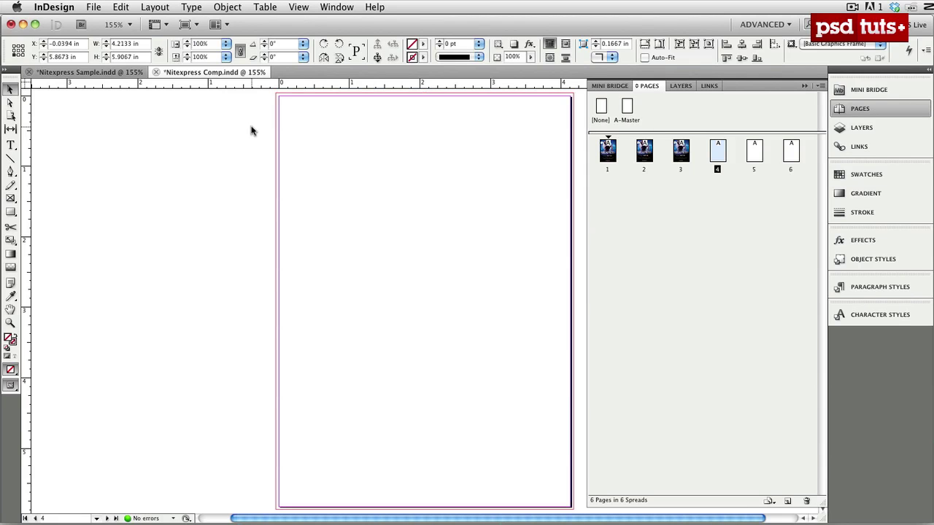
key("super+shift+a")
key("super+alt+shift+v")
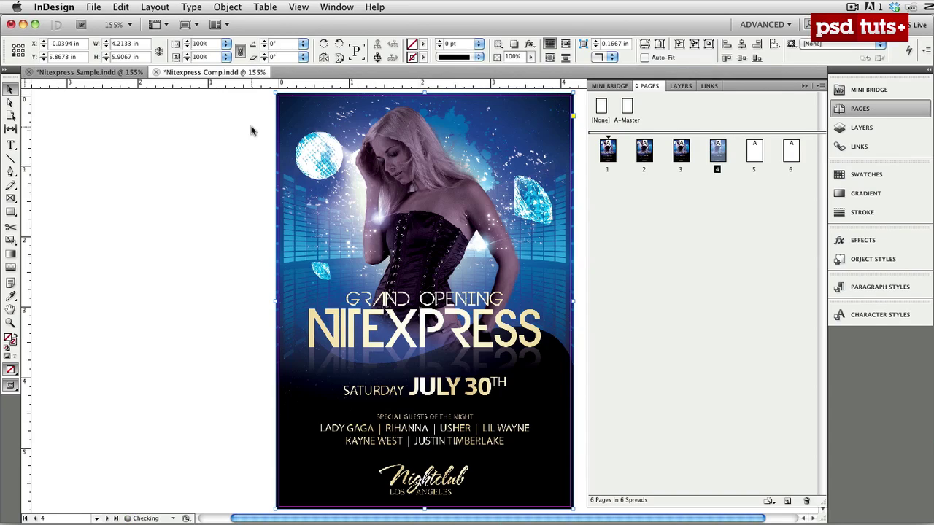
key("shift+Page_Down")
key("super+shift+a")
key("super+alt+shift+v")
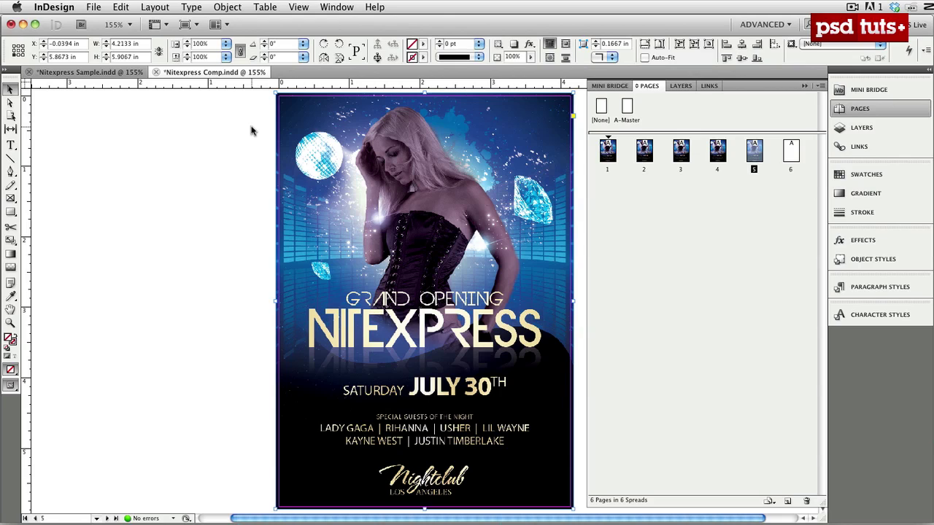
key("Down")
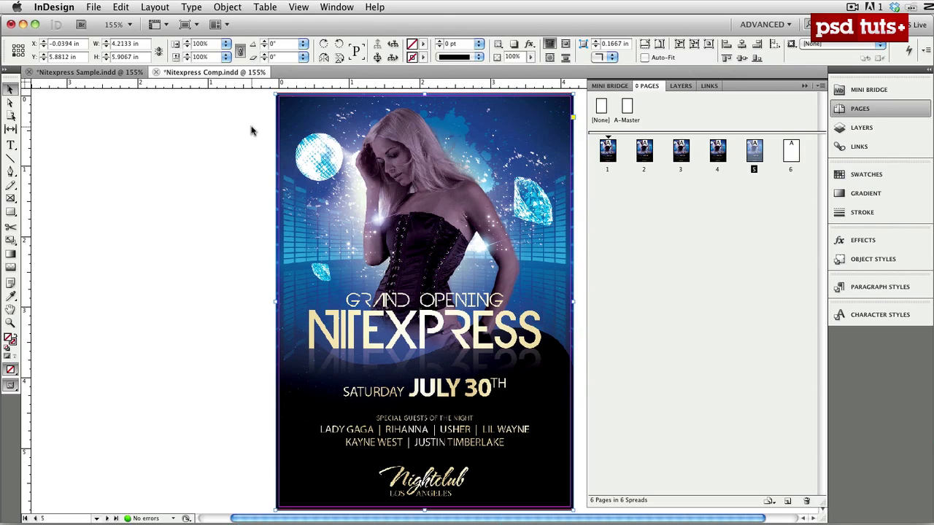
Go to page 6, check the four-flyer layout on page 6 of Nitexpress Sample.indd, and return to Nitexpress Comp.indd.
key("shift+Page_Down")
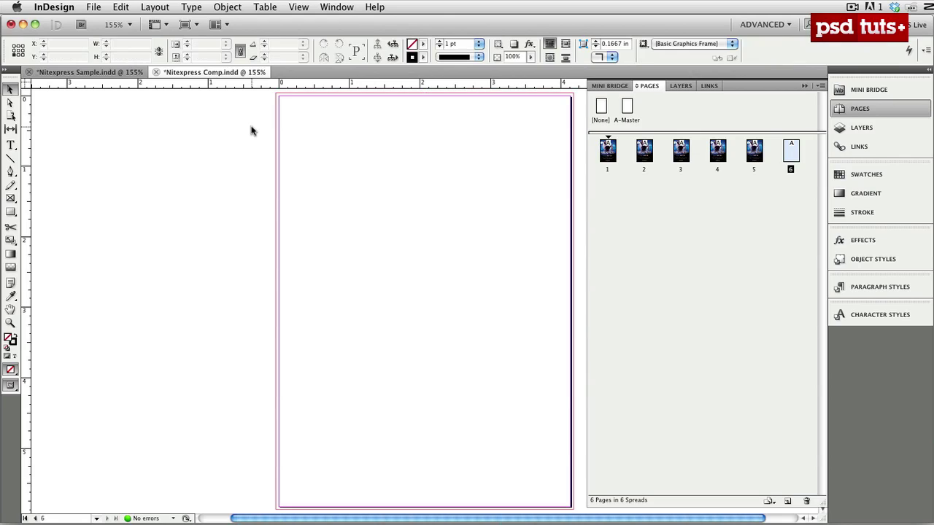
left_click(83, 71)
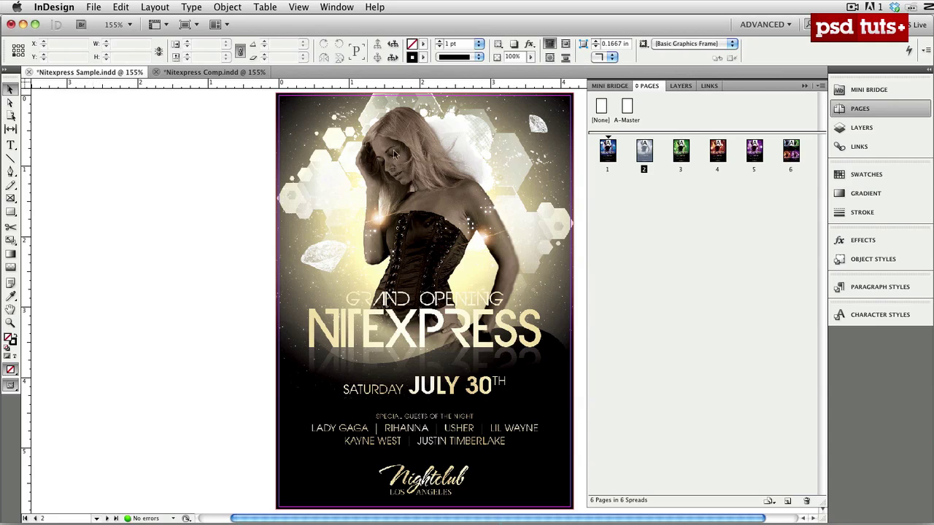
double_click(791, 169)
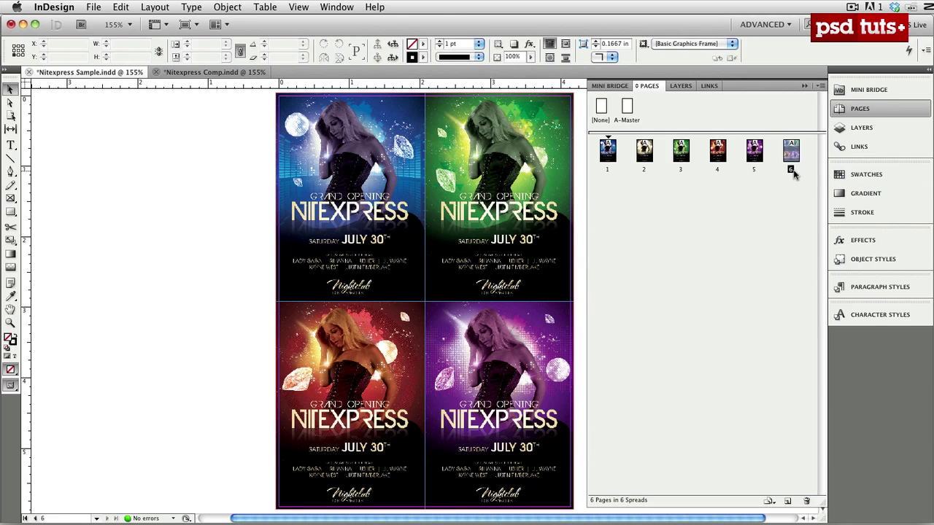
left_click(237, 72)
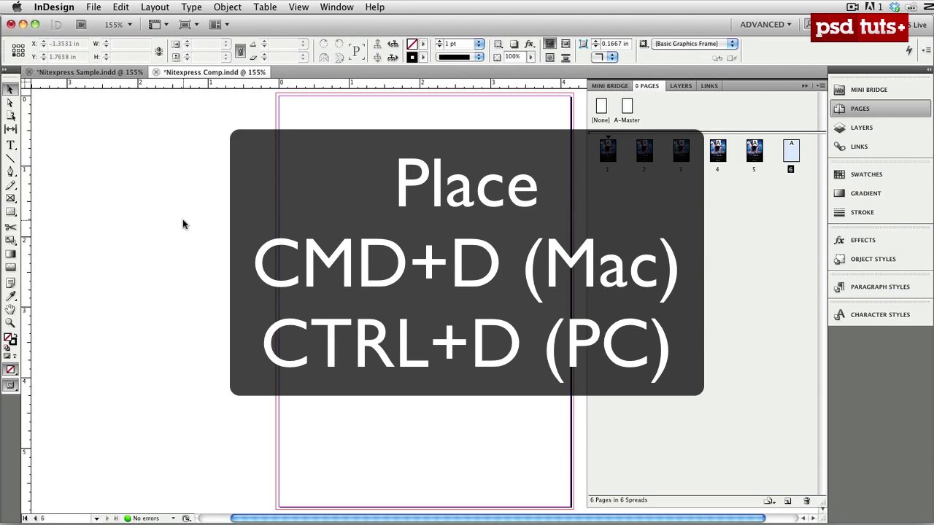
Load Nitexpress gold.psd, violett.psd, green.psd and red.psd together for placing, without import options.
key("super+d")
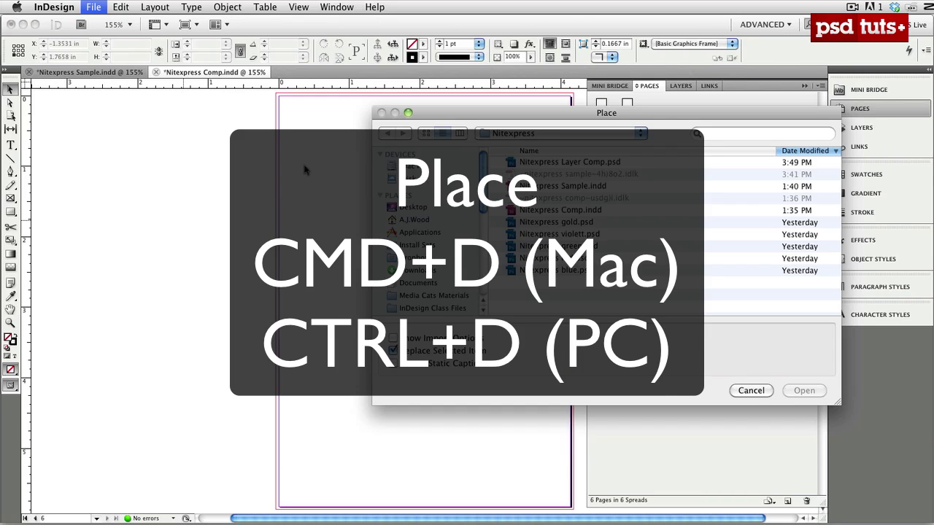
left_click_drag(605, 113, 449, 109)
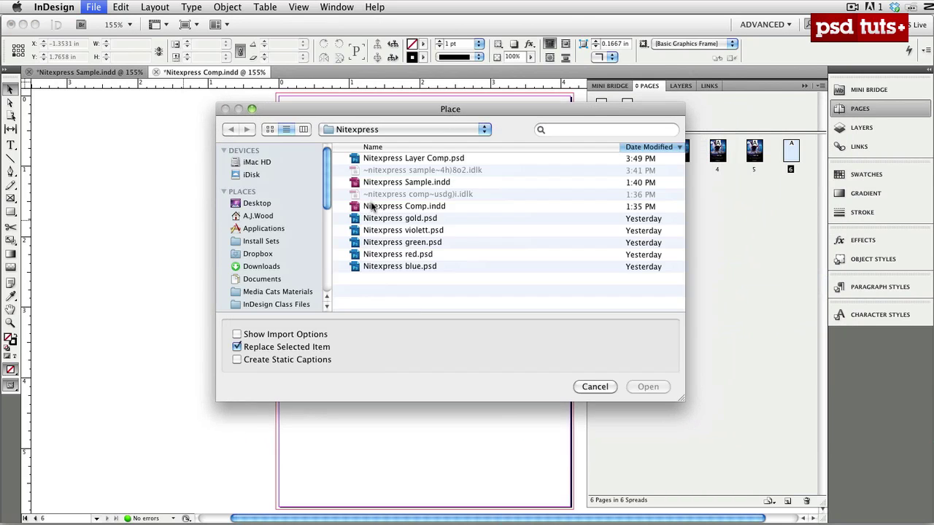
left_click(372, 207)
left_click(383, 219)
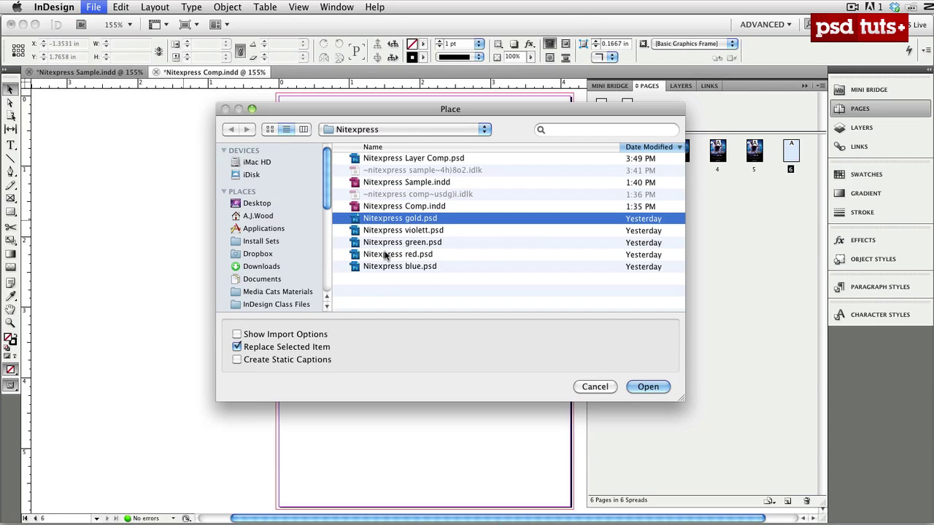
left_click(385, 253, "shift")
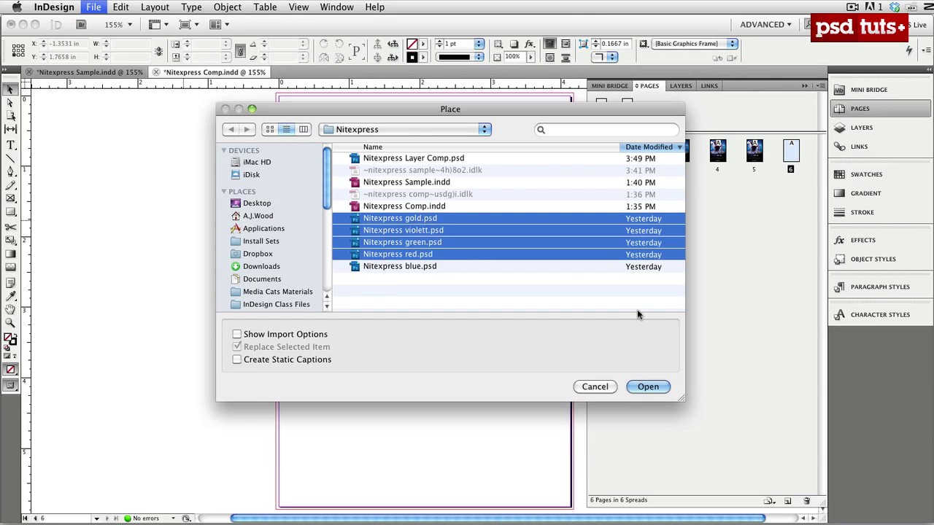
left_click(648, 387)
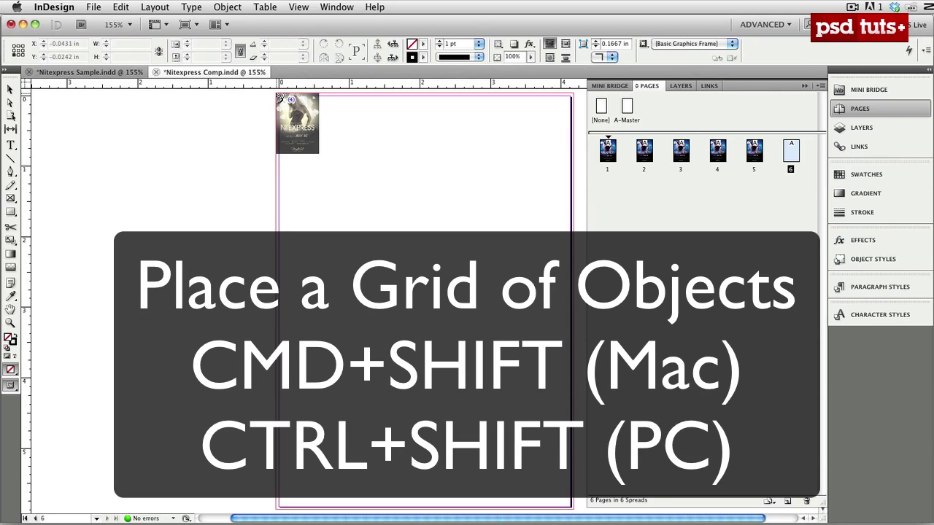
Place the four loaded images as a two-by-two grid about 4.21 by 5.91 in, filling page 6 to the bleed with no gutters.
mouse_move(278, 95)
left_mouse_down()
mouse_move(332, 131)
mouse_move(394, 216)
mouse_move(403, 254)
mouse_move(467, 267)
mouse_move(470, 286)
left_mouse_up()
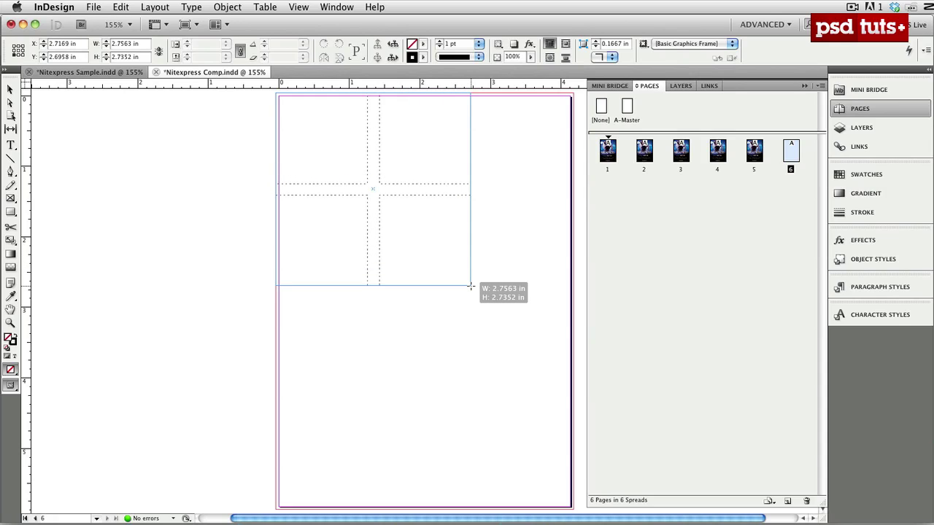
key("super+Left")
key("super+Left")
key("super+Left")
key("super+Left")
left_click_drag(471, 286, 576, 513)
key("super+Left")
key("super+Left")
key("super+Left")
key("super+Down")
key("super+Down")
key("super+Down")
key("super+Down")
key("super+Down")
key("super+Down")
key("super+Down")
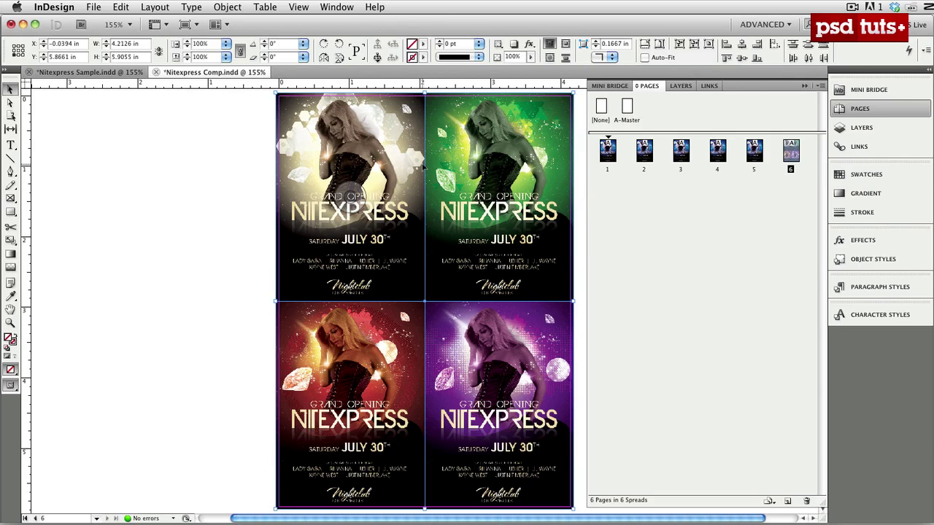
Replace the images in all four grid frames on page 6 with Nitexpress Layer Comp.psd from Mini Bridge.
left_click(608, 86)
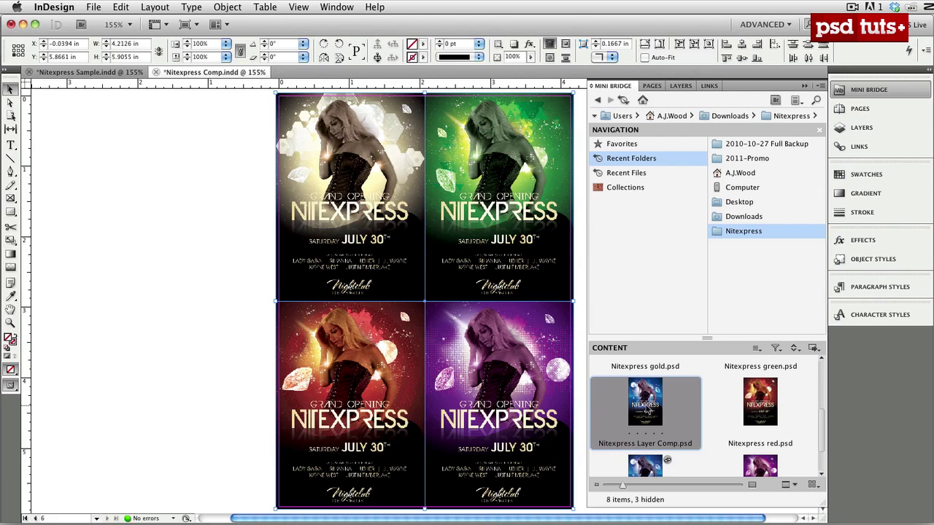
left_click_drag(649, 397, 375, 211)
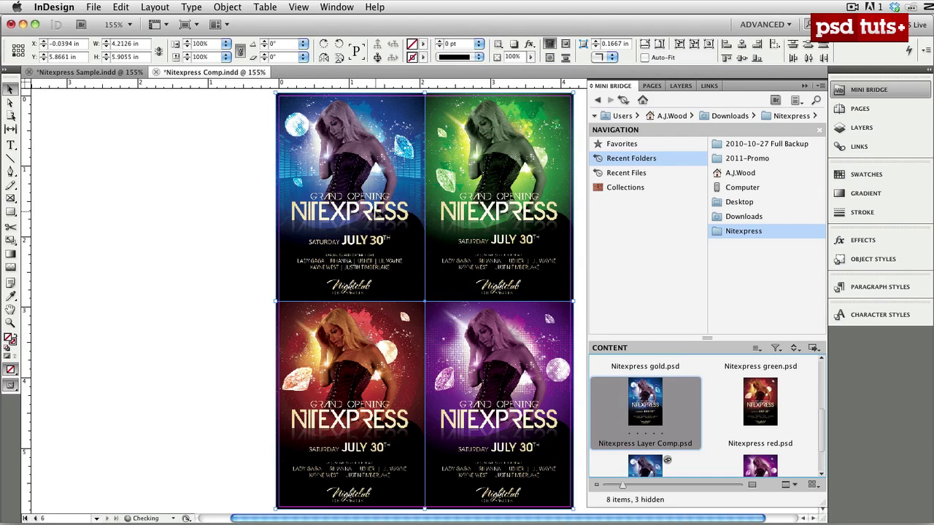
left_click_drag(642, 408, 515, 252)
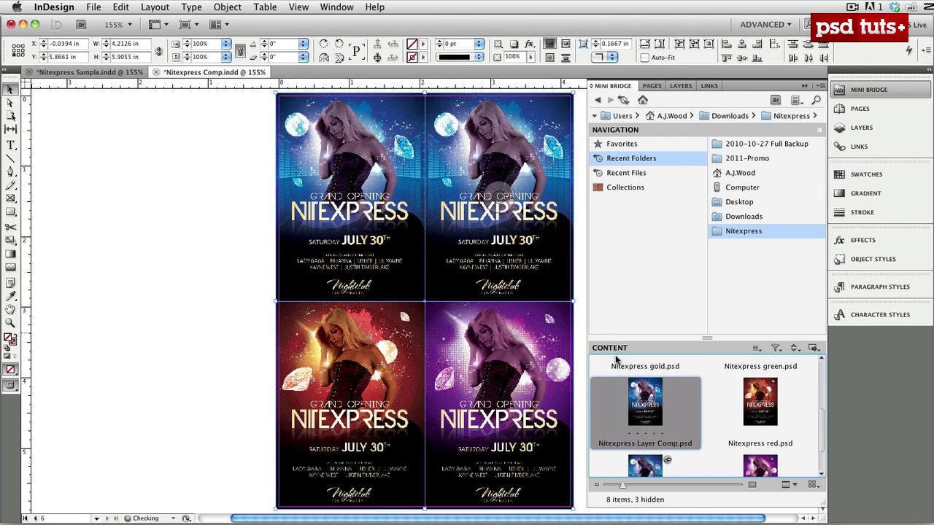
left_click_drag(646, 401, 375, 387)
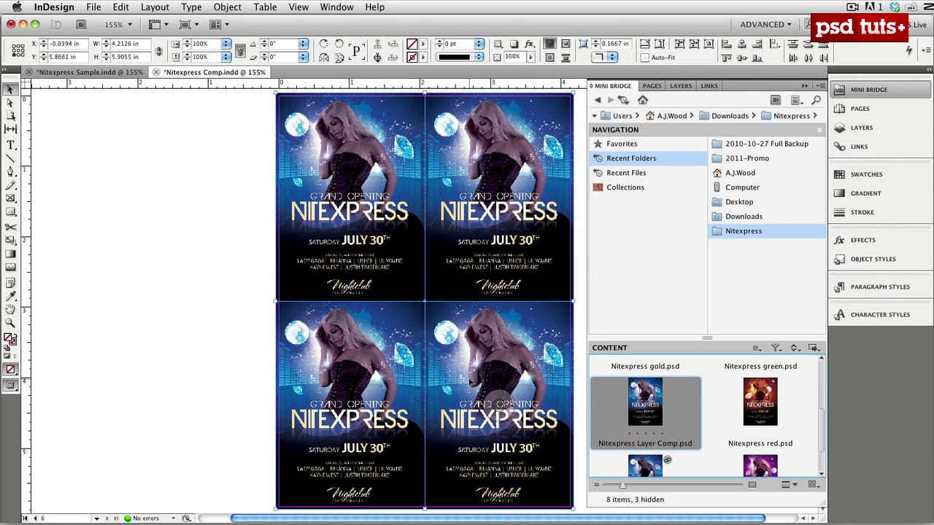
Examine the document's page thumbnails and the linked instances of Nitexpress Layer Comp.psd, and go back to page 5.
left_click(650, 86)
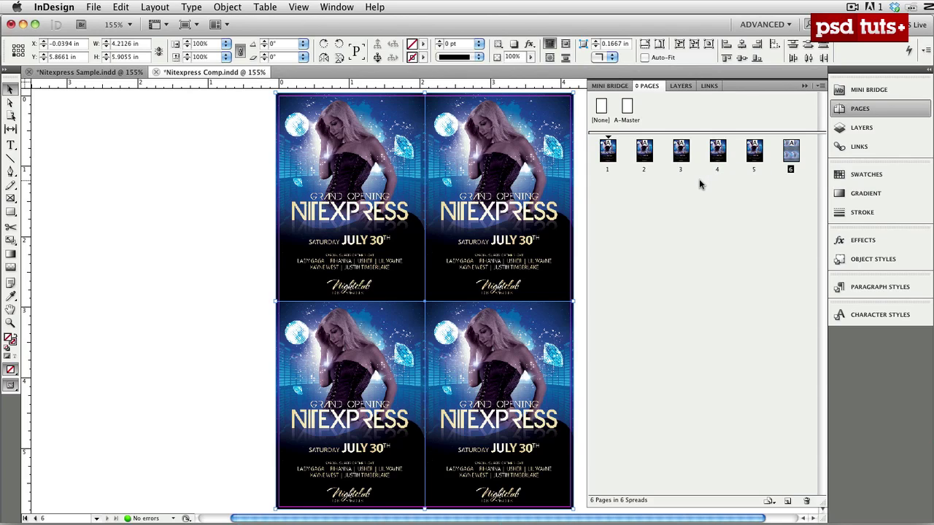
left_click(709, 86)
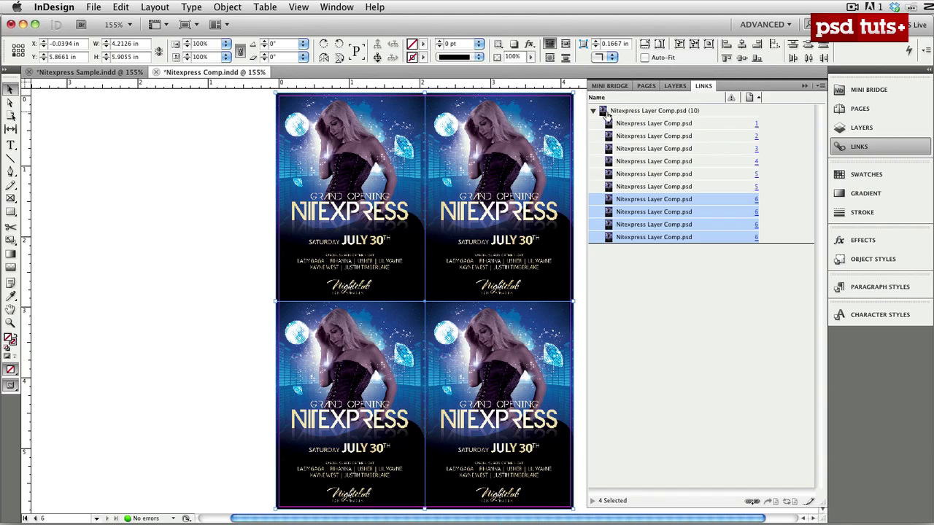
left_click(593, 110)
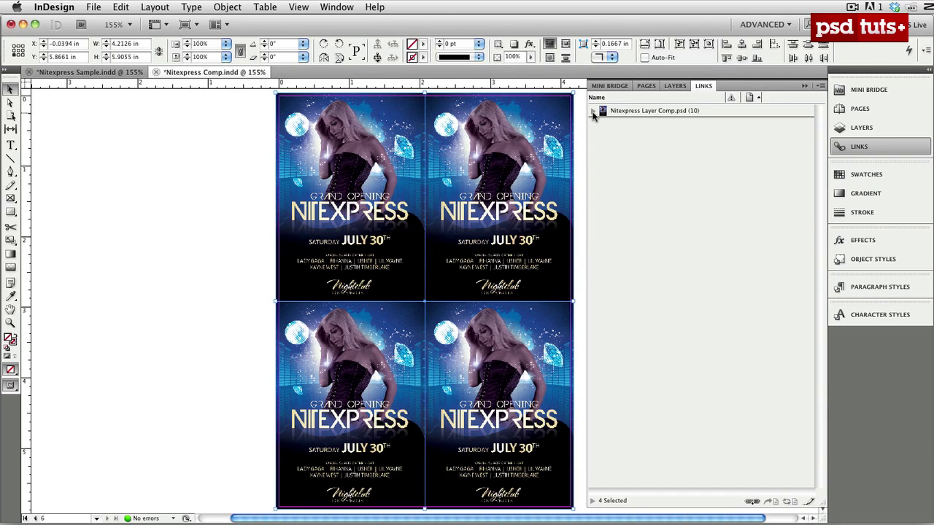
left_click(593, 111)
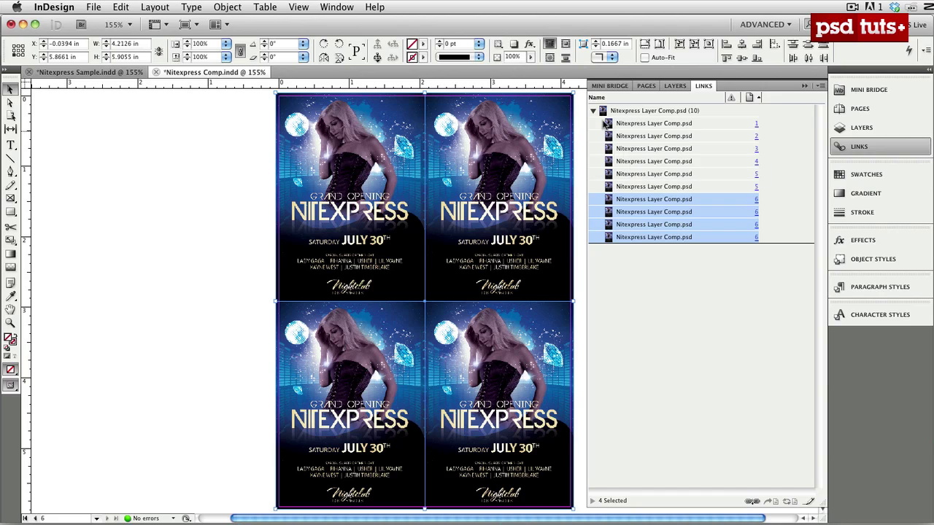
left_click(593, 111)
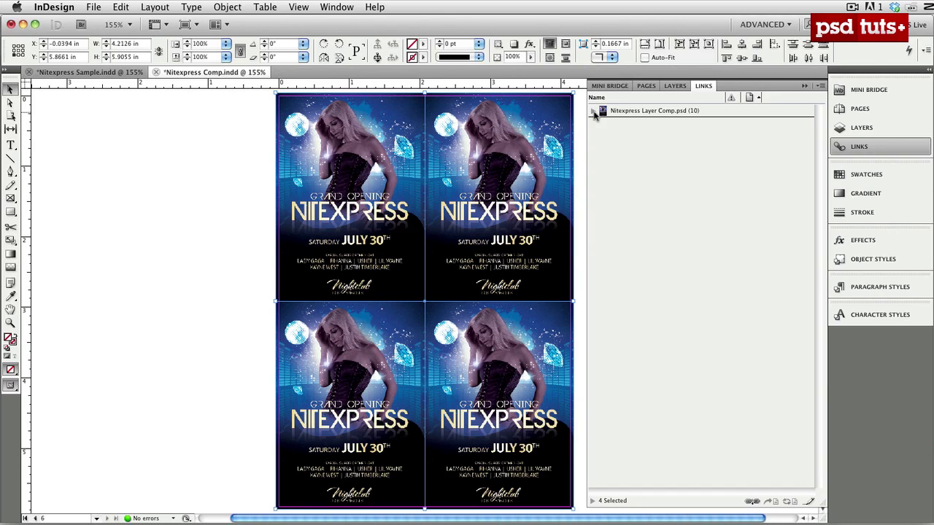
key("shift+Page_Up")
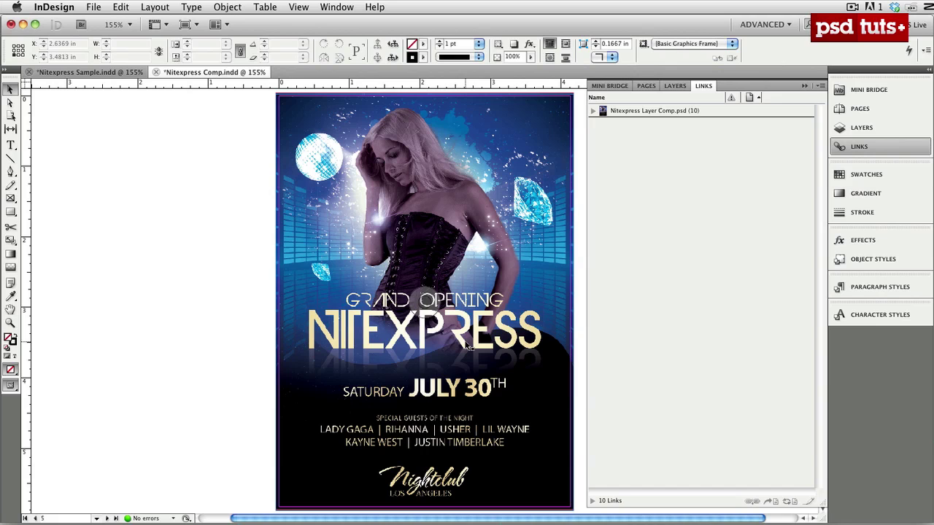
Switch to Photoshop and replace LOS ANGELES with DALLAS in the Nightclub text layer of the Typo group.
key("super+Tab")
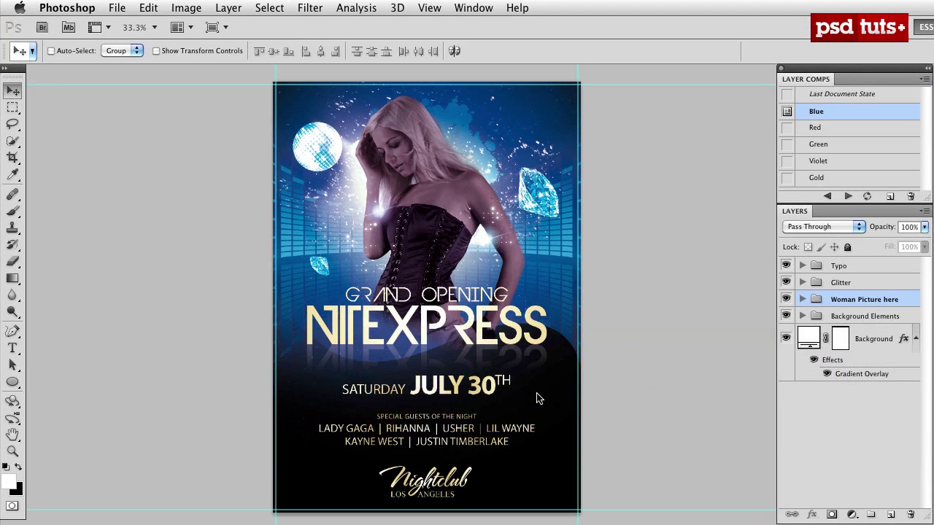
left_click(802, 266)
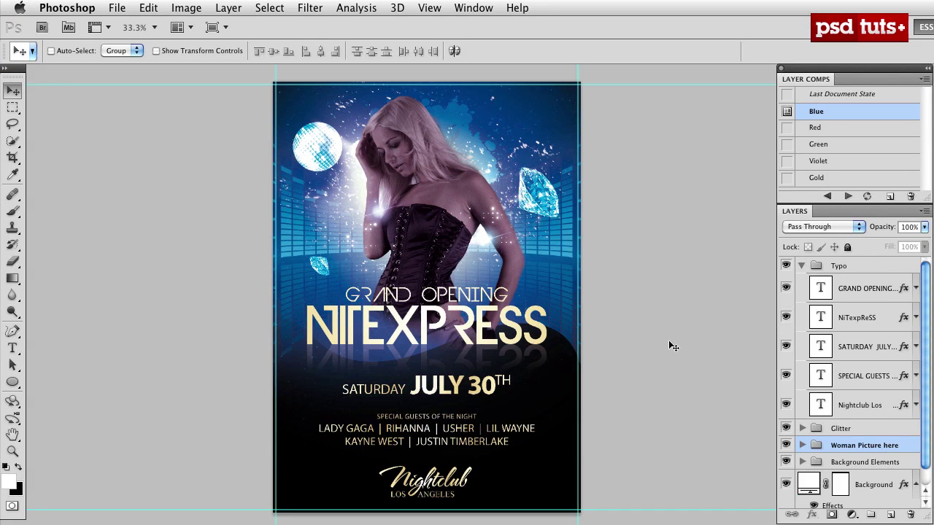
left_click(12, 349)
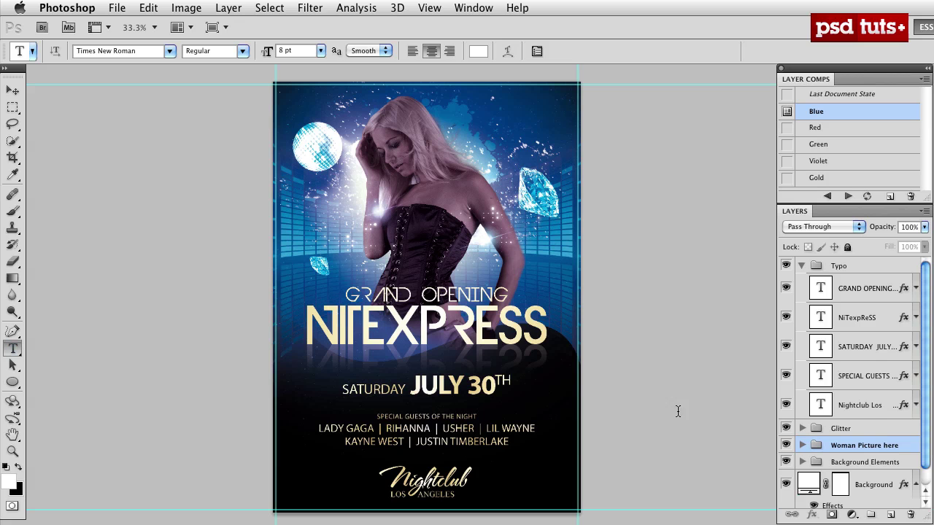
left_click(850, 413)
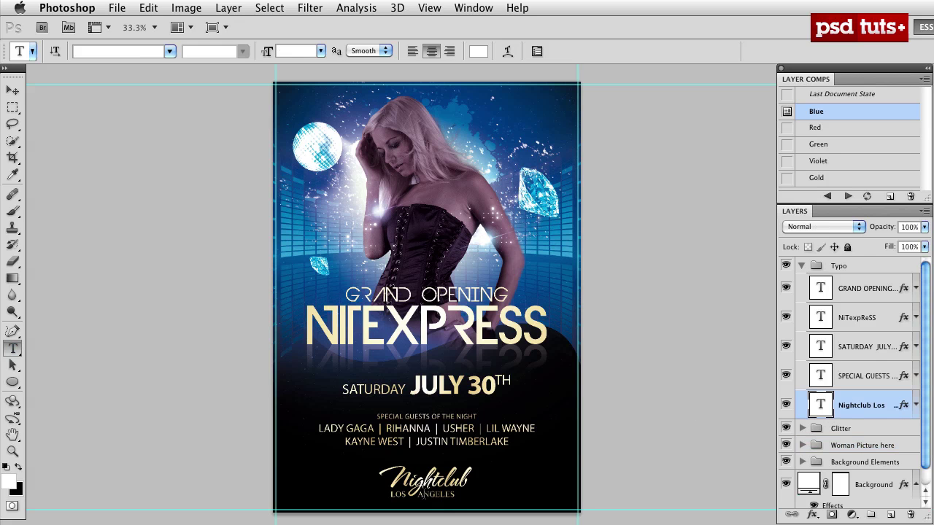
left_click(422, 494)
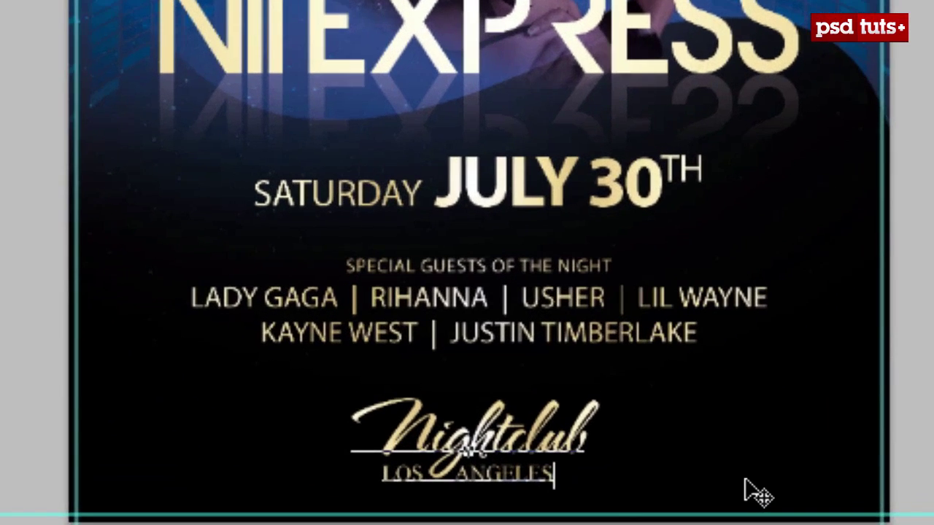
key("shift+Left")
key("shift+Left")
key("shift+Left")
key("shift+Left")
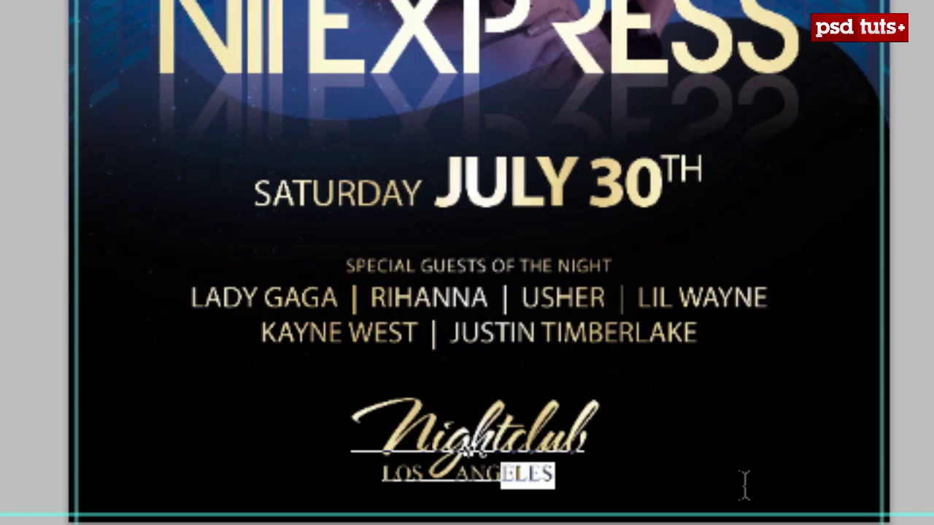
key("shift+Left")
key("shift+Left")
key("shift+Left")
key("shift+Left")
key("shift+Left")
key("shift+Left")
key("shift+Left")
key("shift+Left")
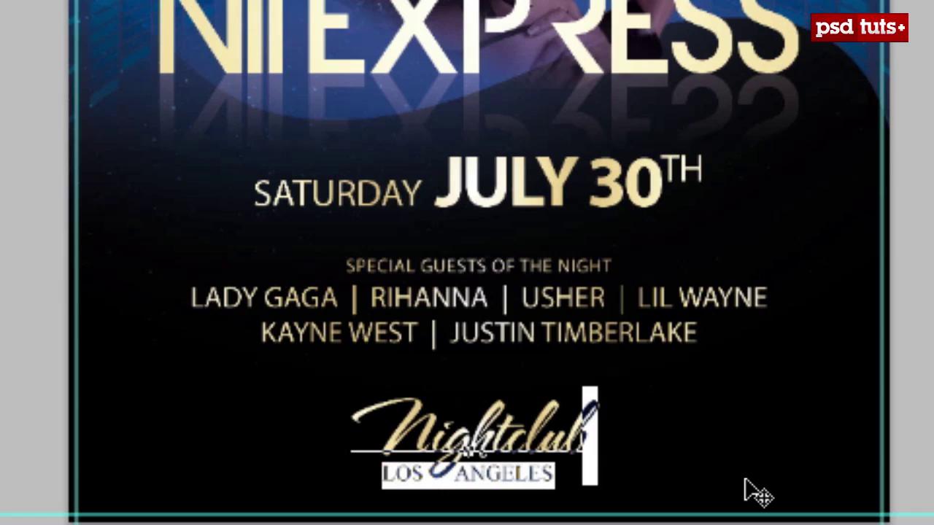
key("shift+Right")
type("DALLAS")
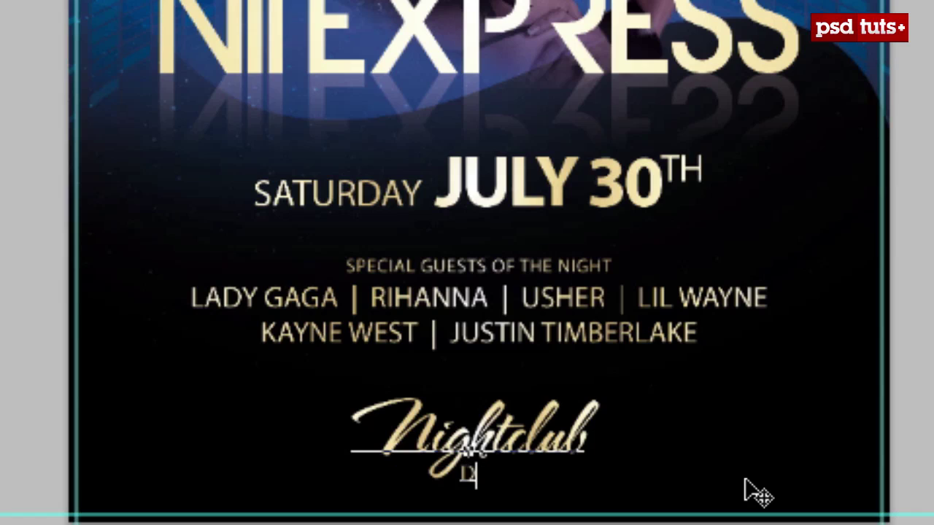
Widen the kerning in front of DALLAS to shift the word right beneath Nightclub, and commit the text edit.
key("Home")
key("alt+Right")
key("alt+Right")
key("alt+Right")
key("alt+Right")
key("alt+Right")
key("alt+Right")
key("alt+Right")
key("alt+Right")
key("alt+Right")
key("alt+Right")
key("alt+Right")
key("alt+Right")
key("alt+Right")
key("alt+Right")
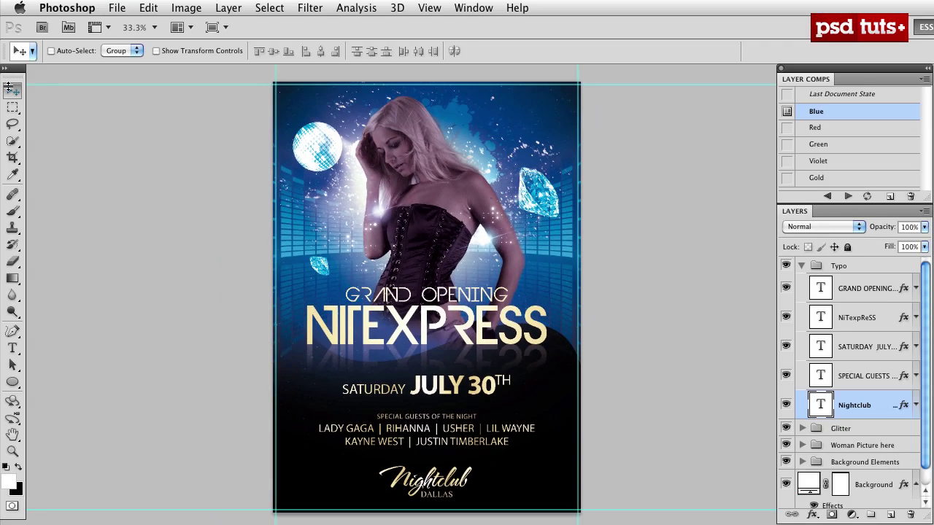
Switch back to InDesign and update the modified link Nitexpress Layer Comp.psd for all its instances.
key("super+Tab")
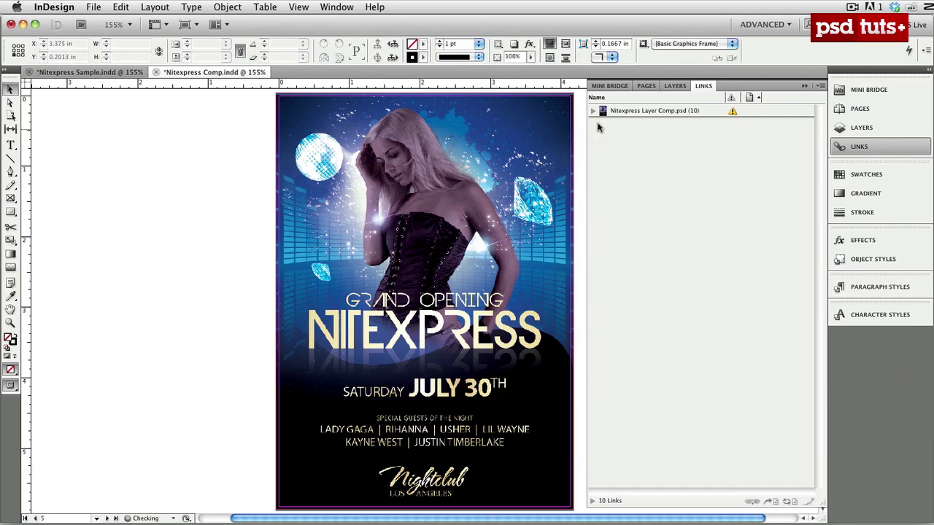
left_click(619, 115)
mouse_move(733, 117)
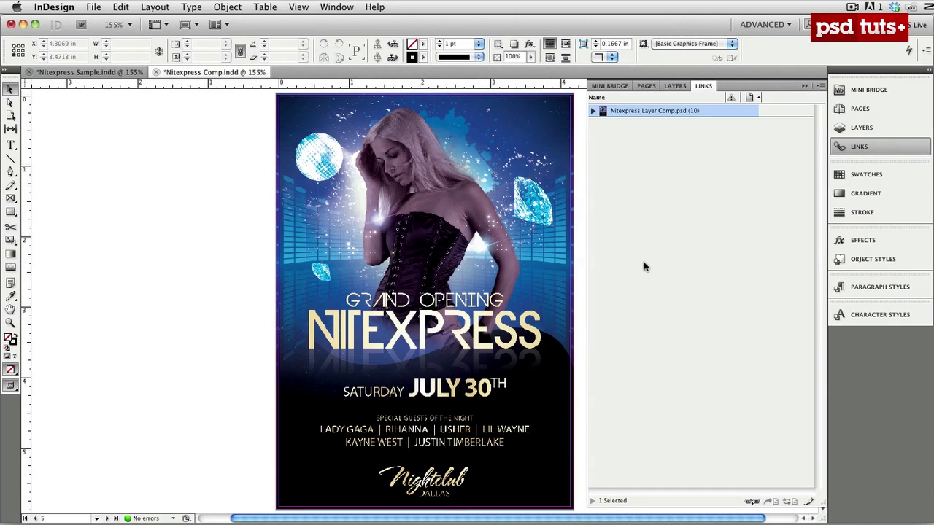
Set the layer comp of the flyer image on page 2 to Red in its object layer options.
left_click(647, 86)
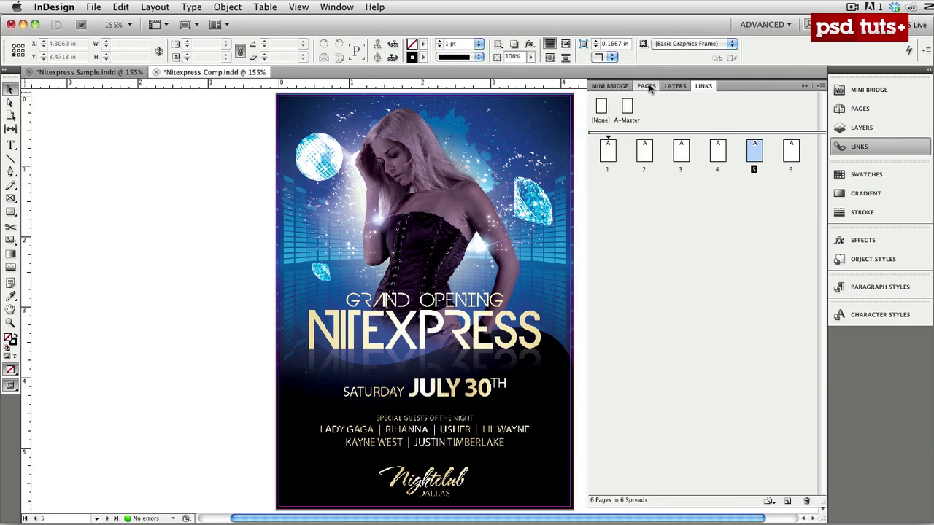
double_click(643, 172)
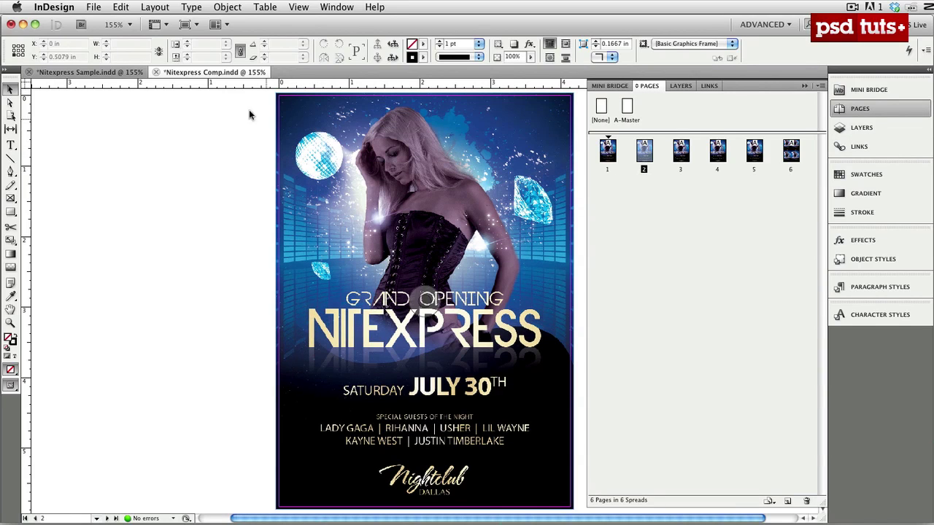
left_click(299, 109)
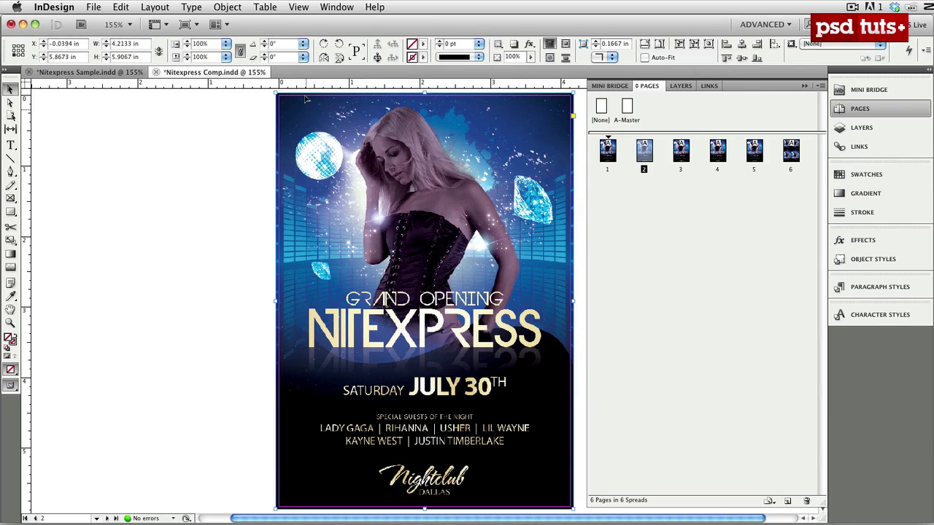
left_click(230, 9)
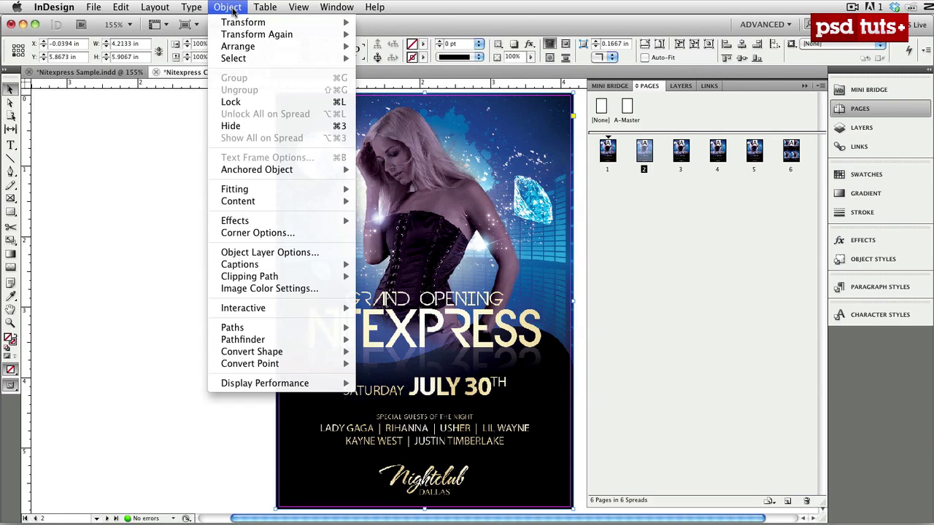
left_click(265, 252)
left_click(296, 243)
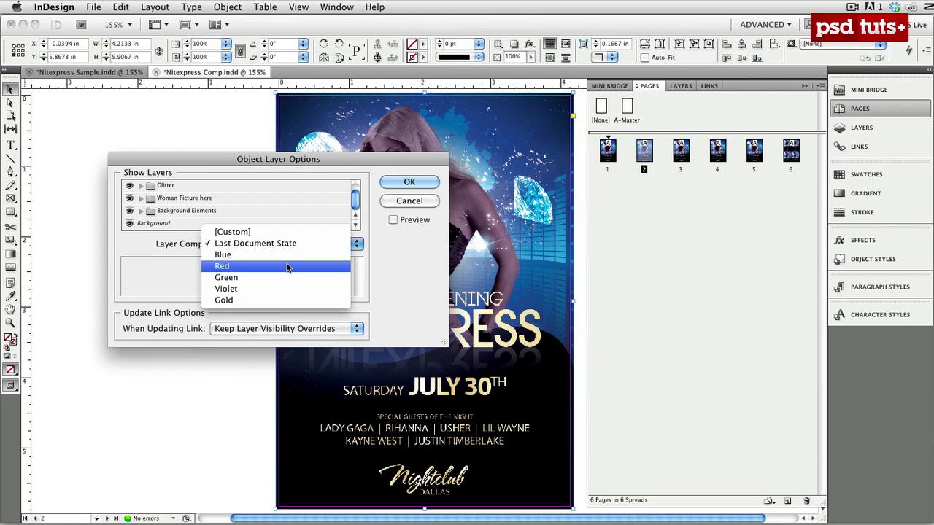
left_click(287, 267)
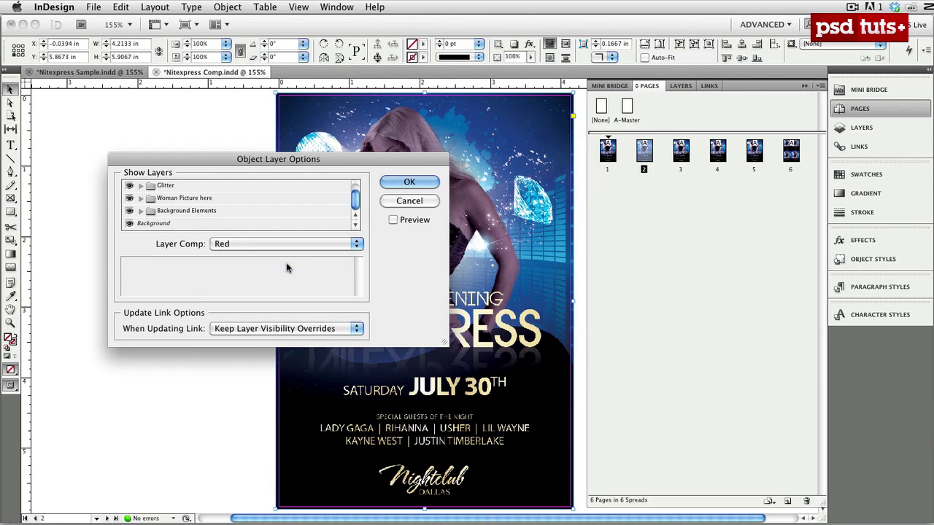
left_click(411, 184)
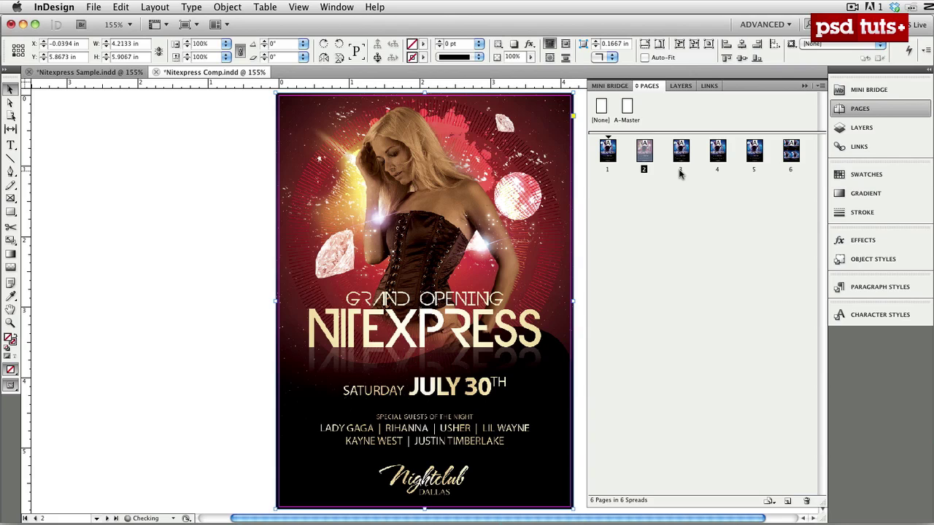
Set the layer comp of the flyer image on page 3 to Green in its object layer options.
double_click(679, 173)
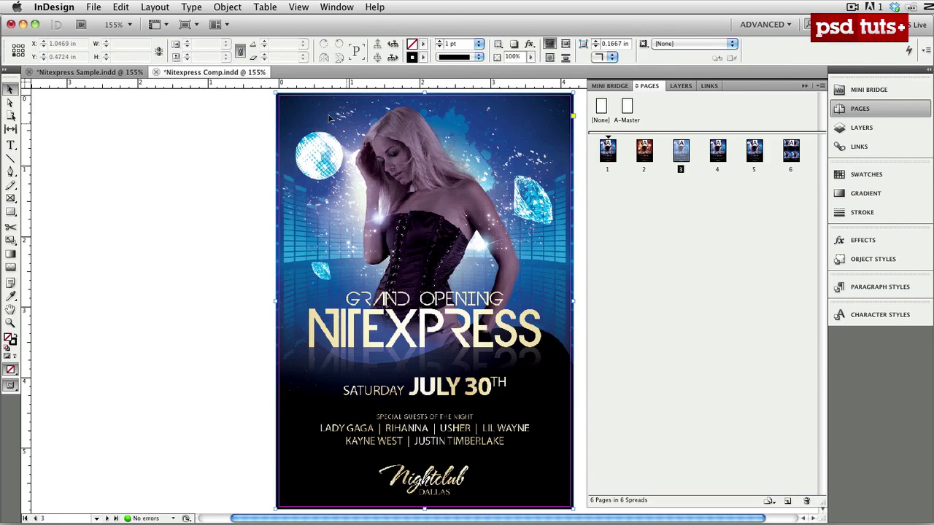
left_click(232, 7)
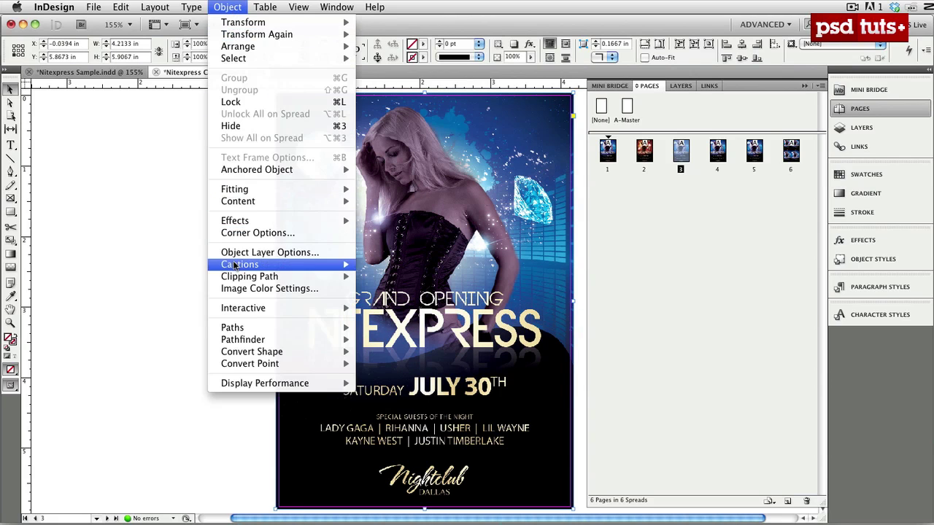
left_click(235, 252)
left_click(310, 243)
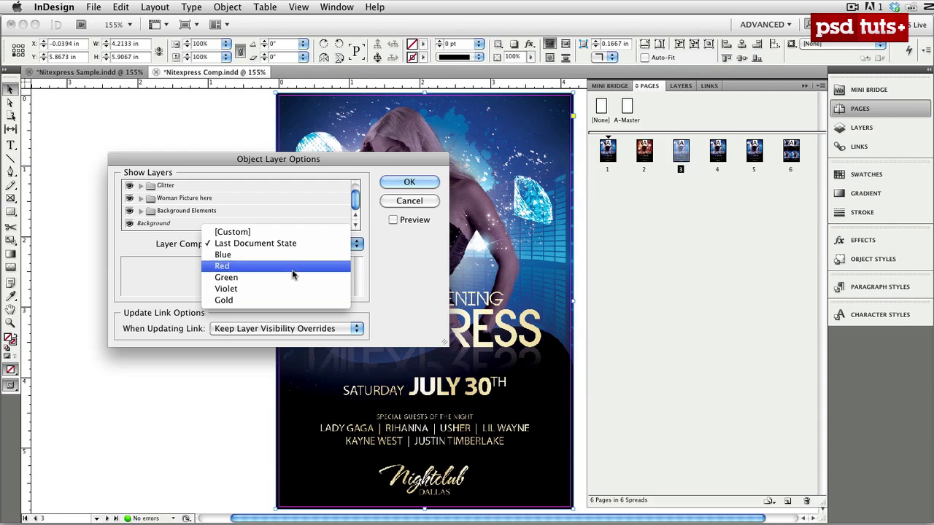
left_click(291, 277)
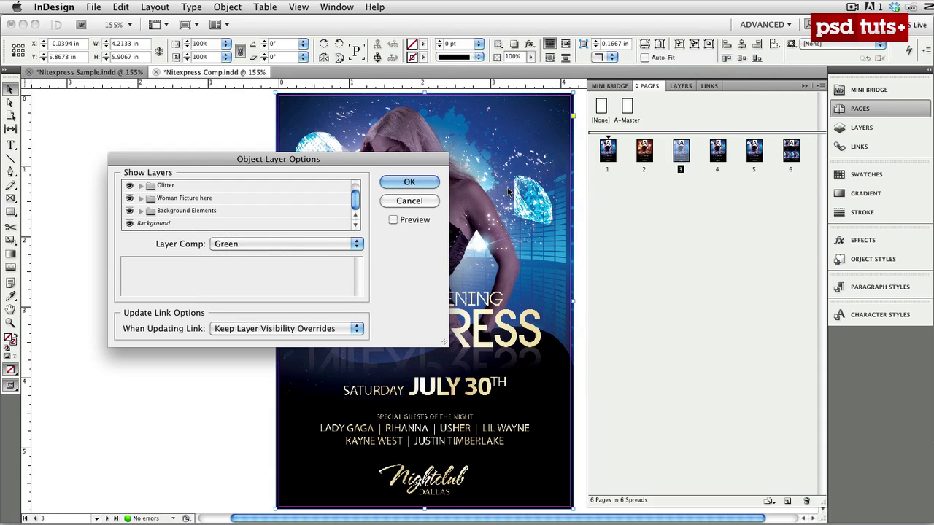
key("Return")
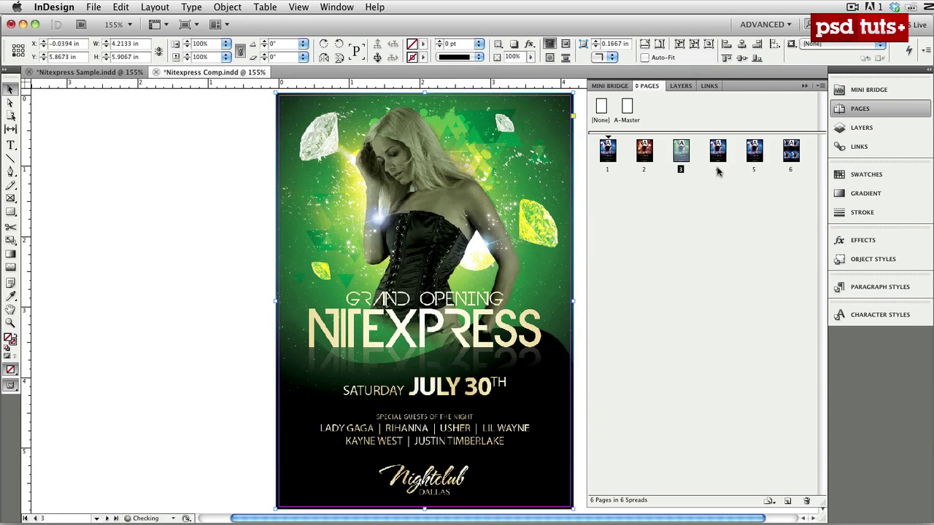
Set the layer comp of the flyer image on page 4 to Violet in its object layer options.
double_click(718, 169)
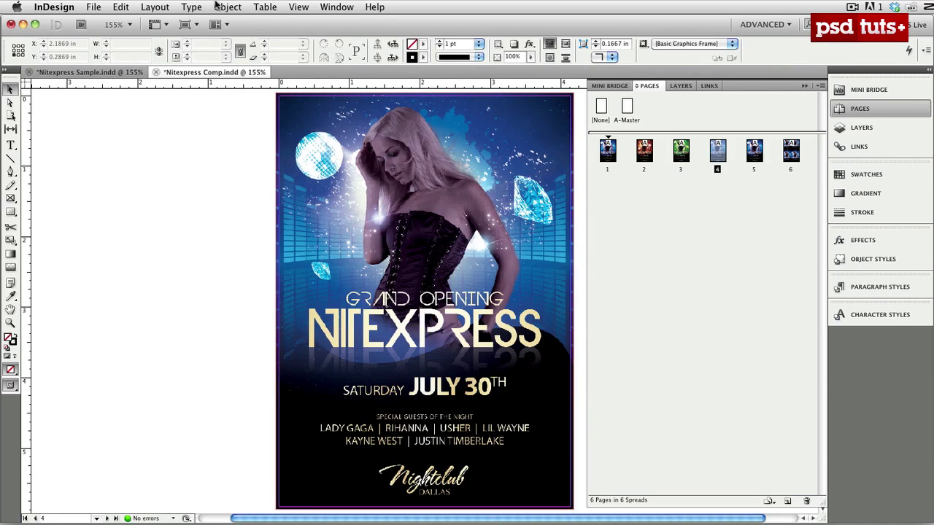
left_click(225, 8)
left_click(407, 127)
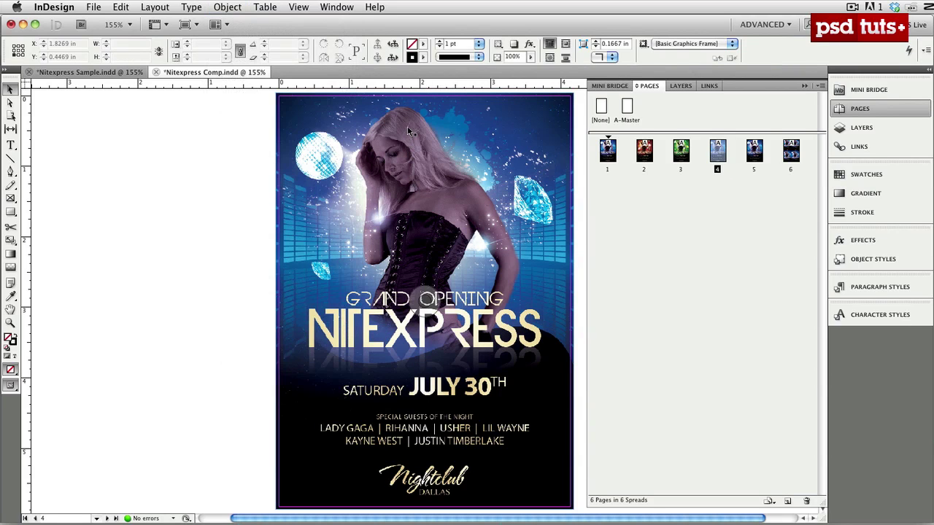
left_click(244, 7)
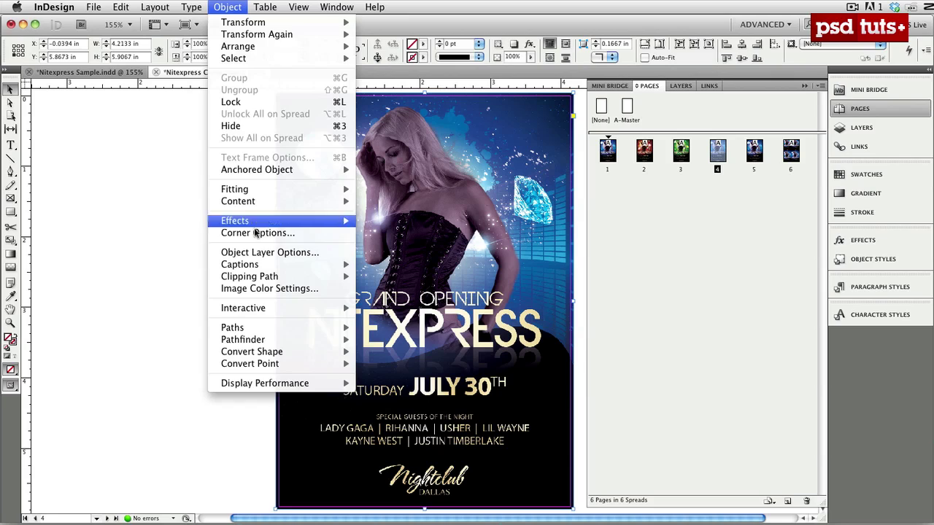
left_click(257, 254)
left_click(281, 248)
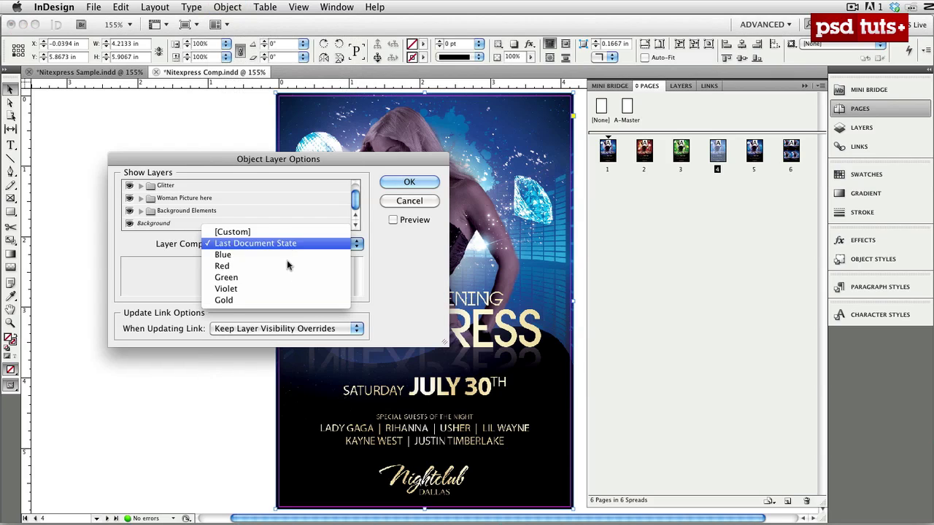
left_click(287, 289)
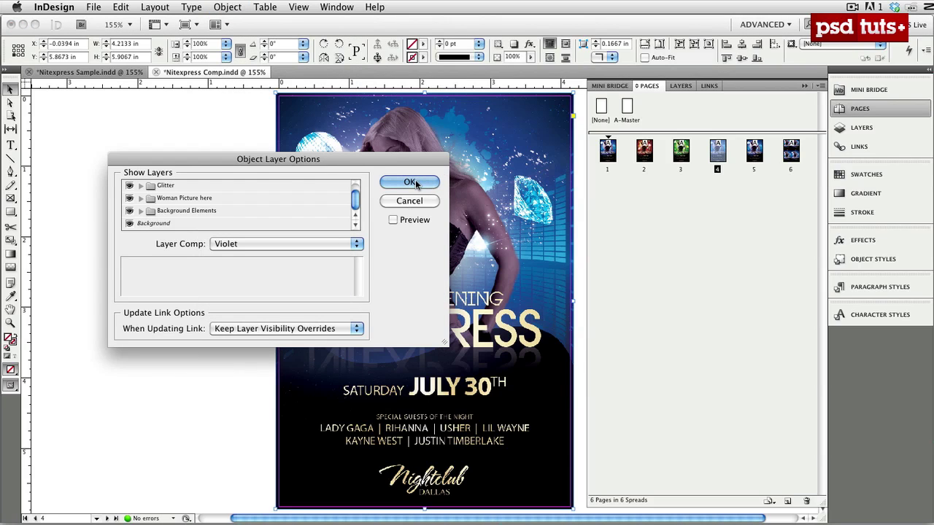
left_click(415, 183)
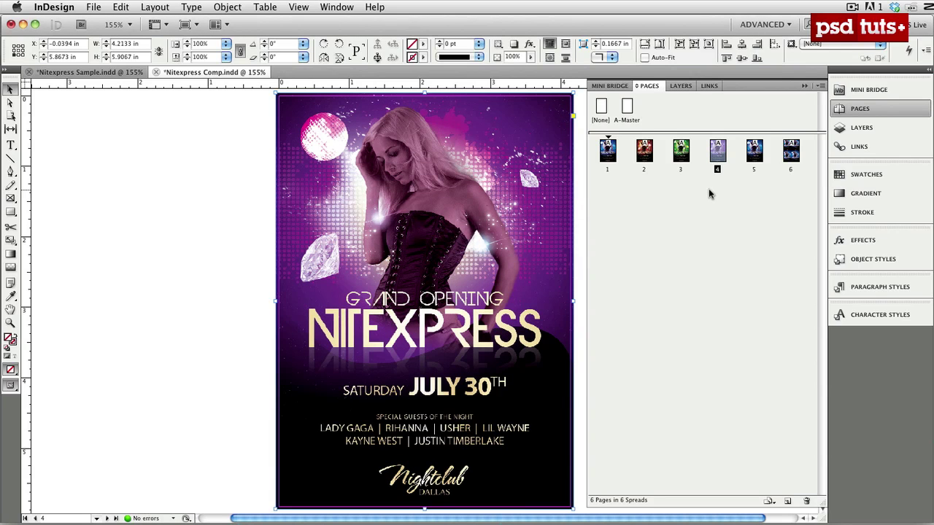
Review the flyer variants on pages 1 to 4 and examine the individual linked instances of Nitexpress Layer Comp.psd.
key("shift+Page_Up")
key("shift+Page_Up")
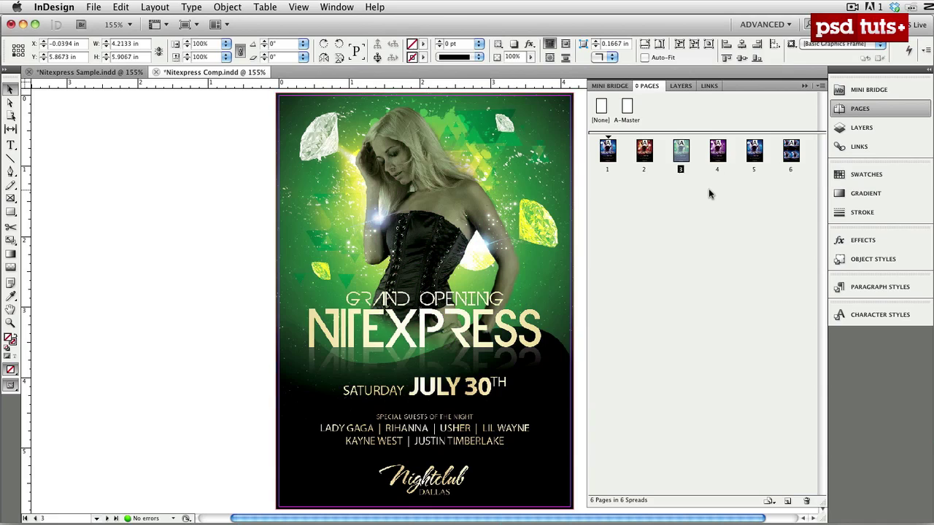
key("shift+Page_Up")
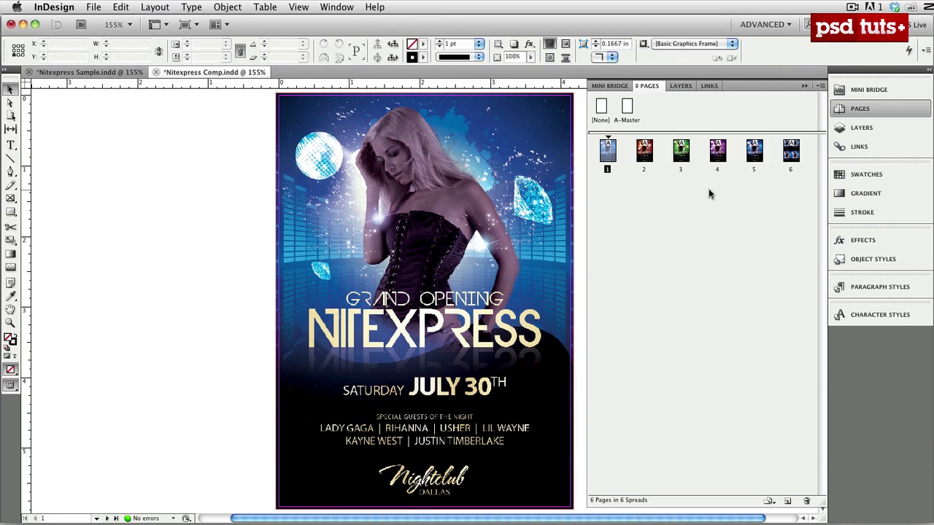
key("shift+Page_Down")
key("shift+Page_Down")
key("shift+Page_Down")
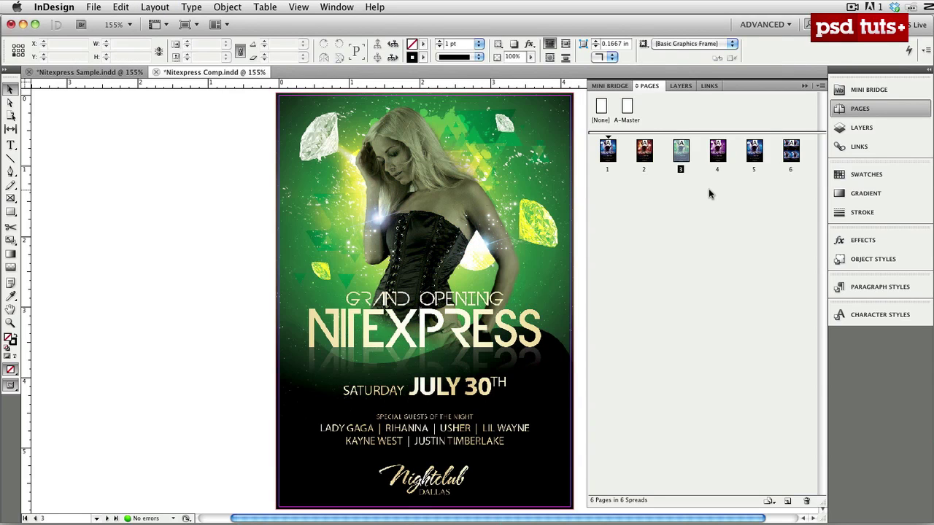
left_click(709, 85)
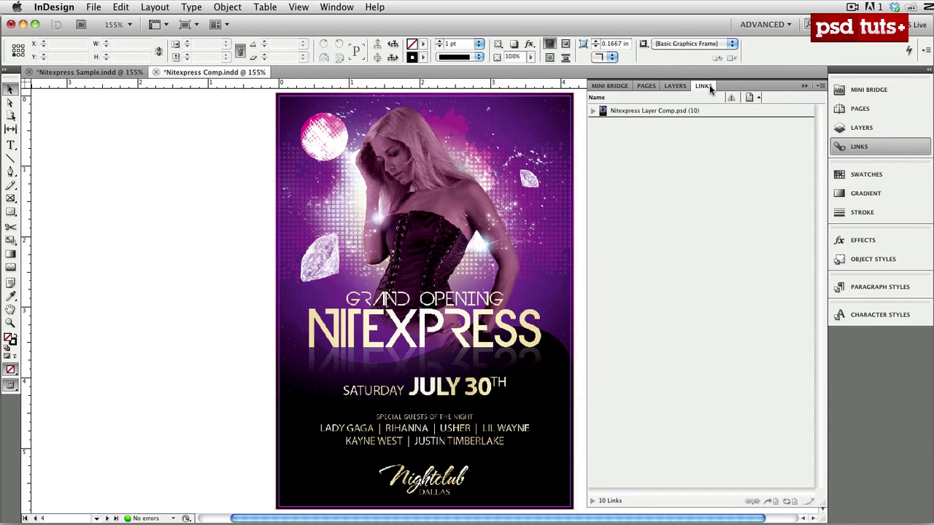
left_click(593, 111)
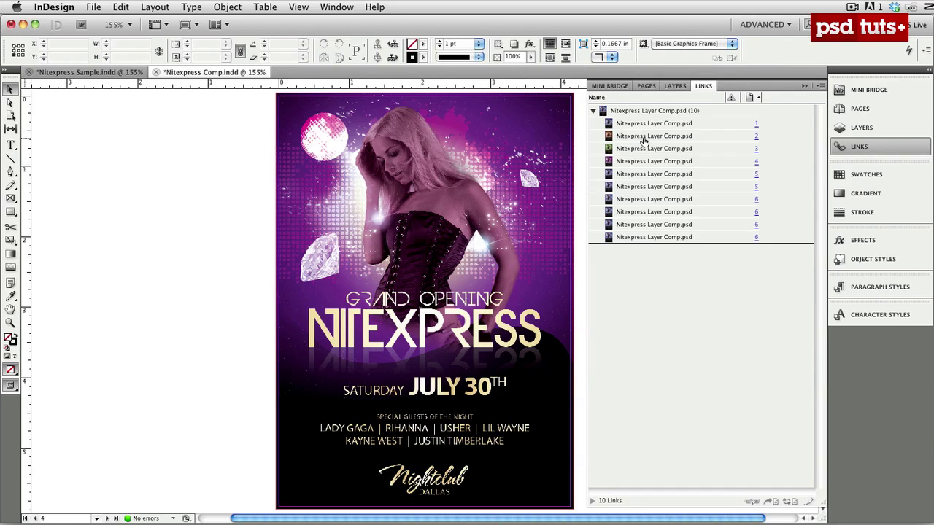